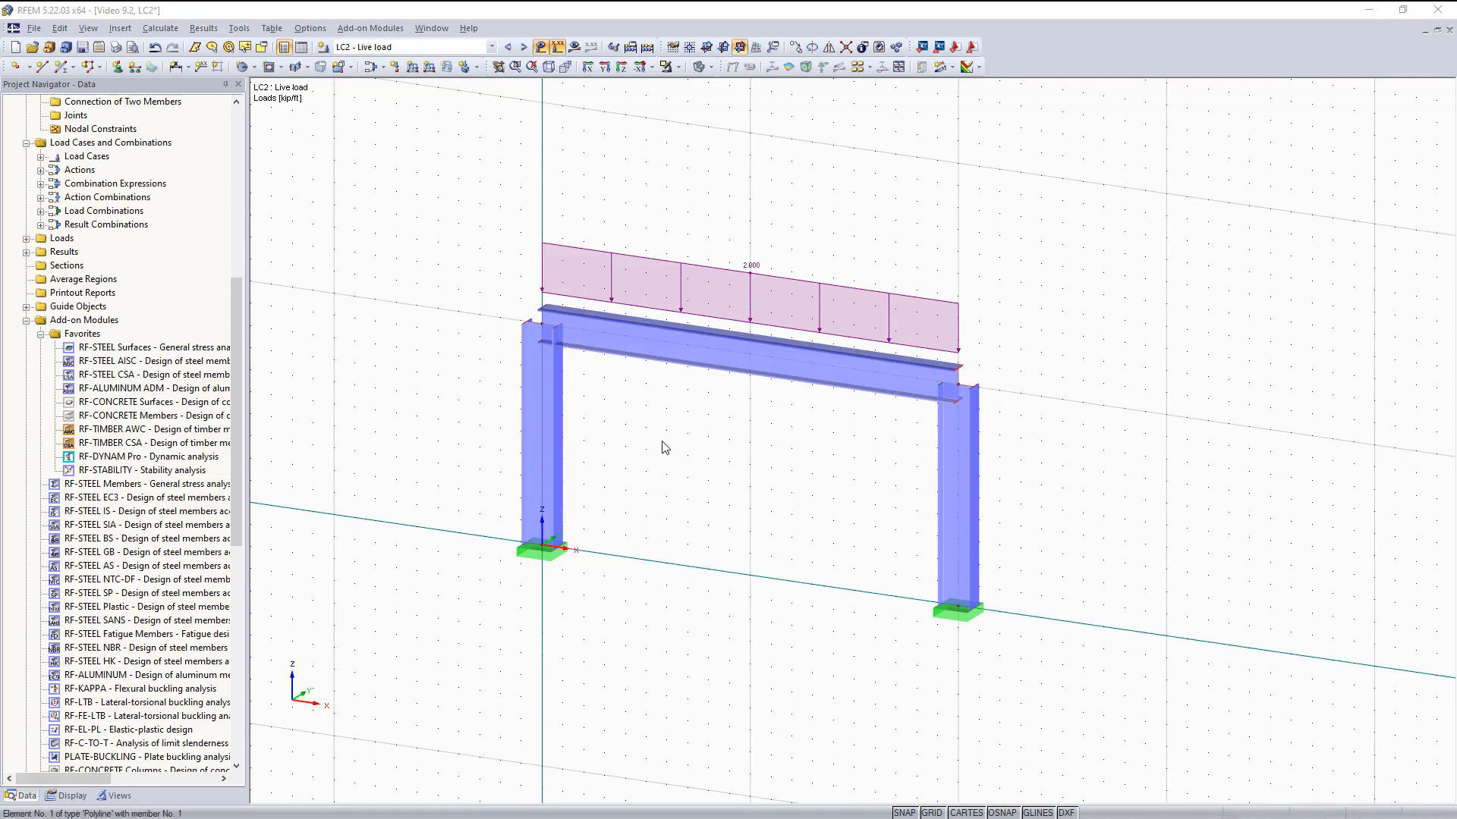
- Open the RF-STEEL AISC add-on module for designing the frame's steel members
mouse_move(713, 436)
middle_down()
mouse_move(667, 494)
mouse_move(722, 423)
middle_up()
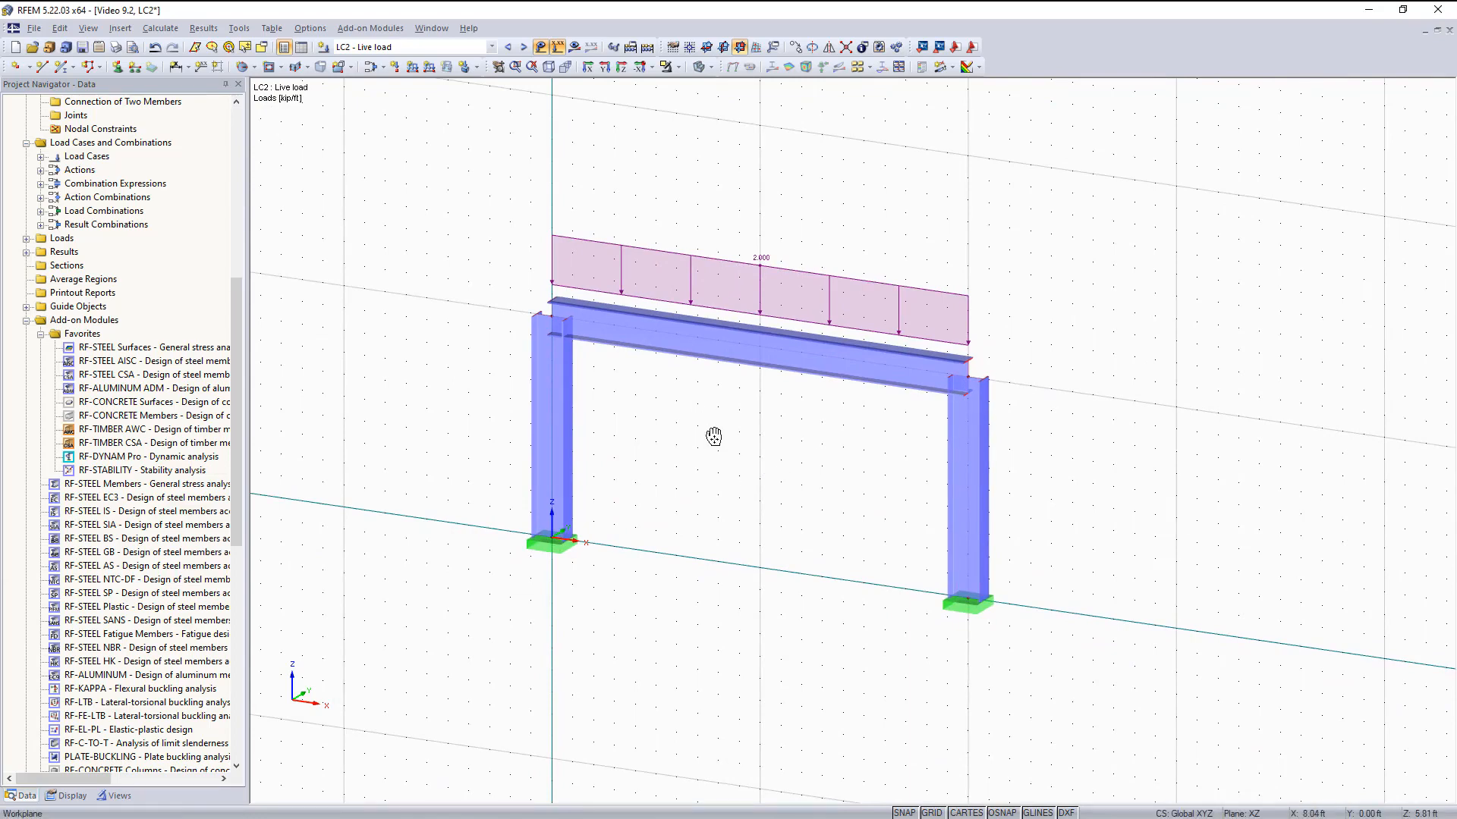
ctrl+middle_drag(717, 431, 748, 439)
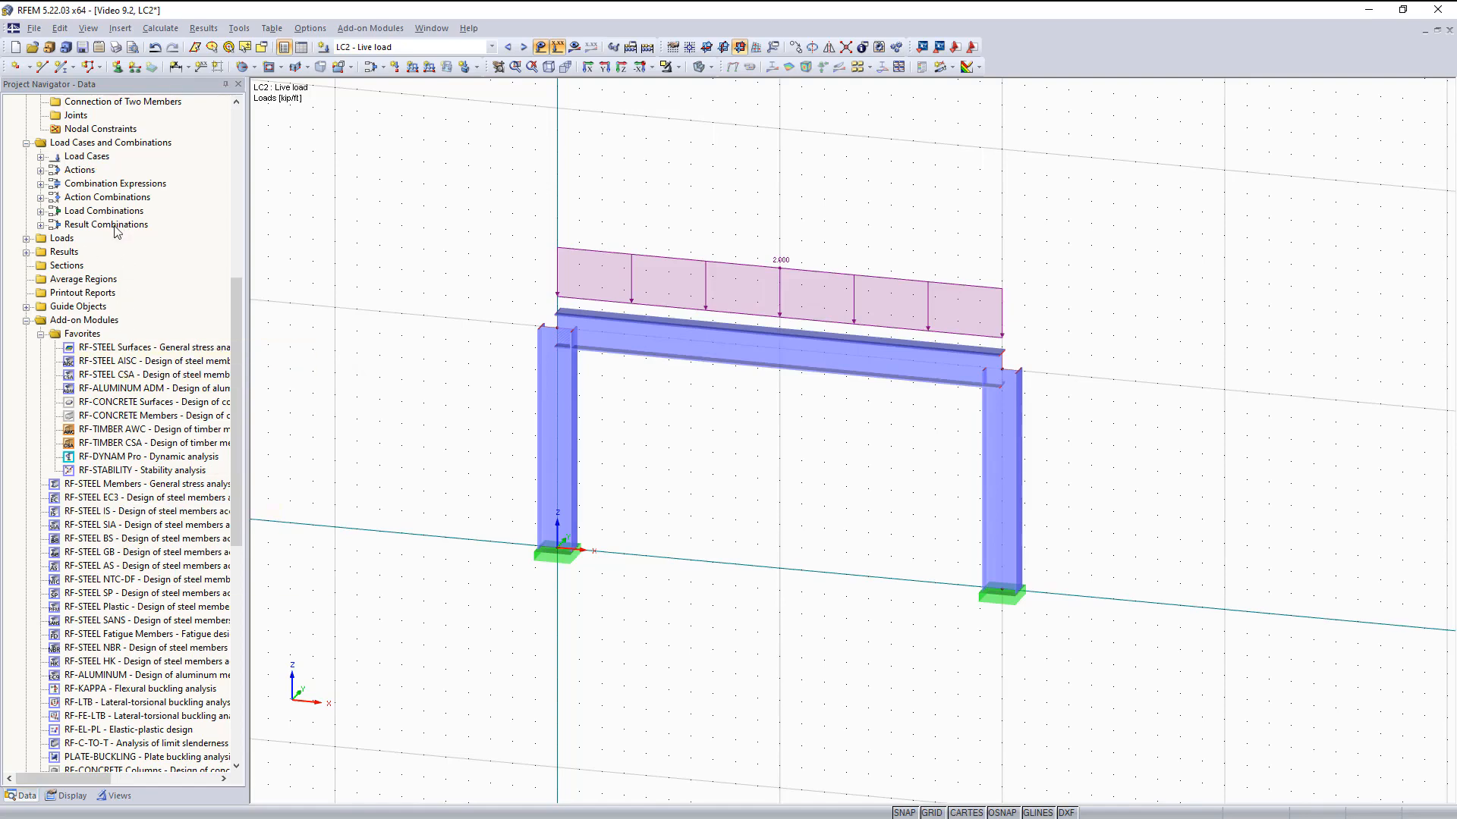
double_click(127, 364)
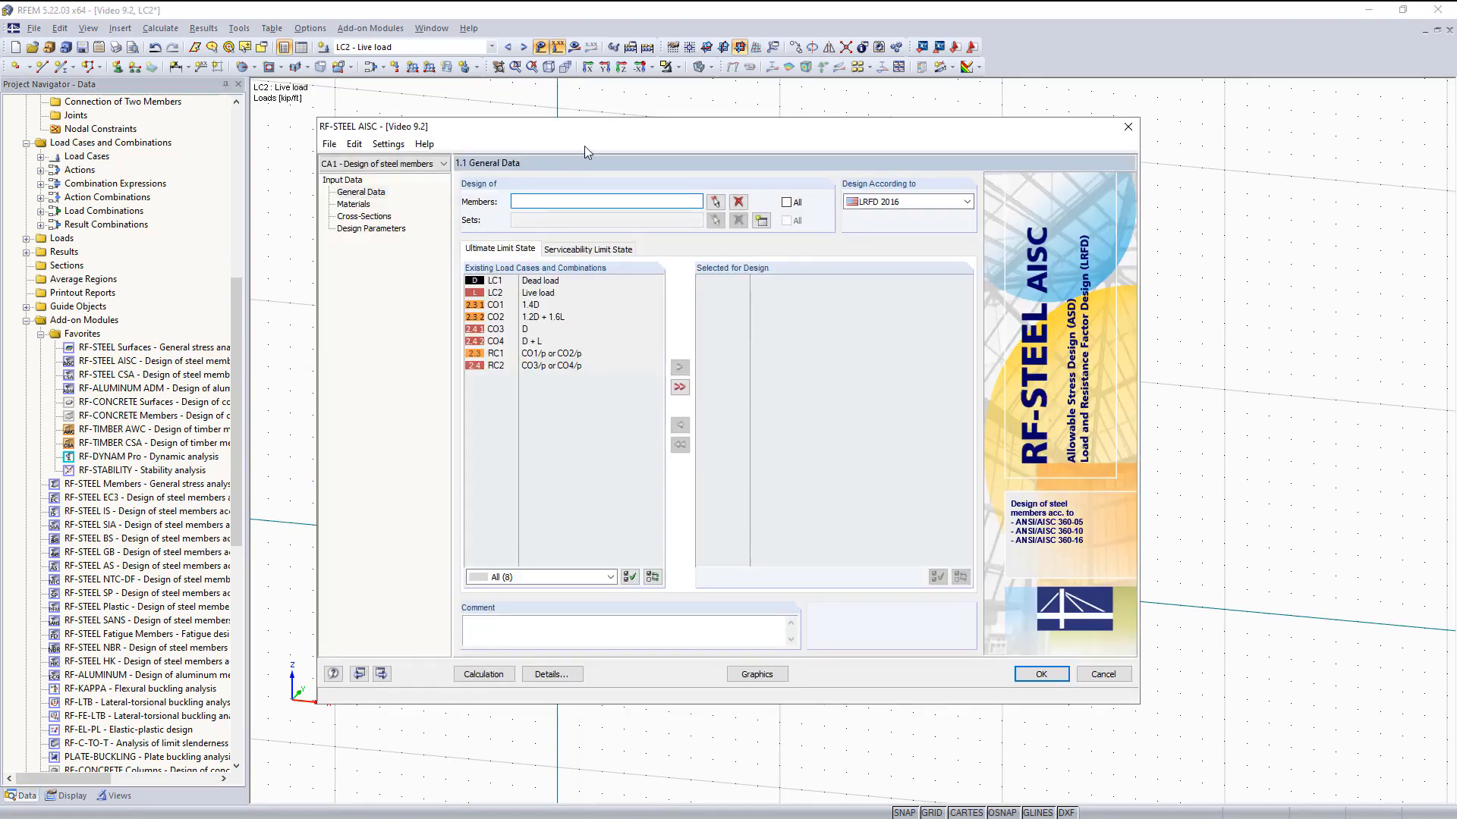
drag(616, 127, 662, 152)
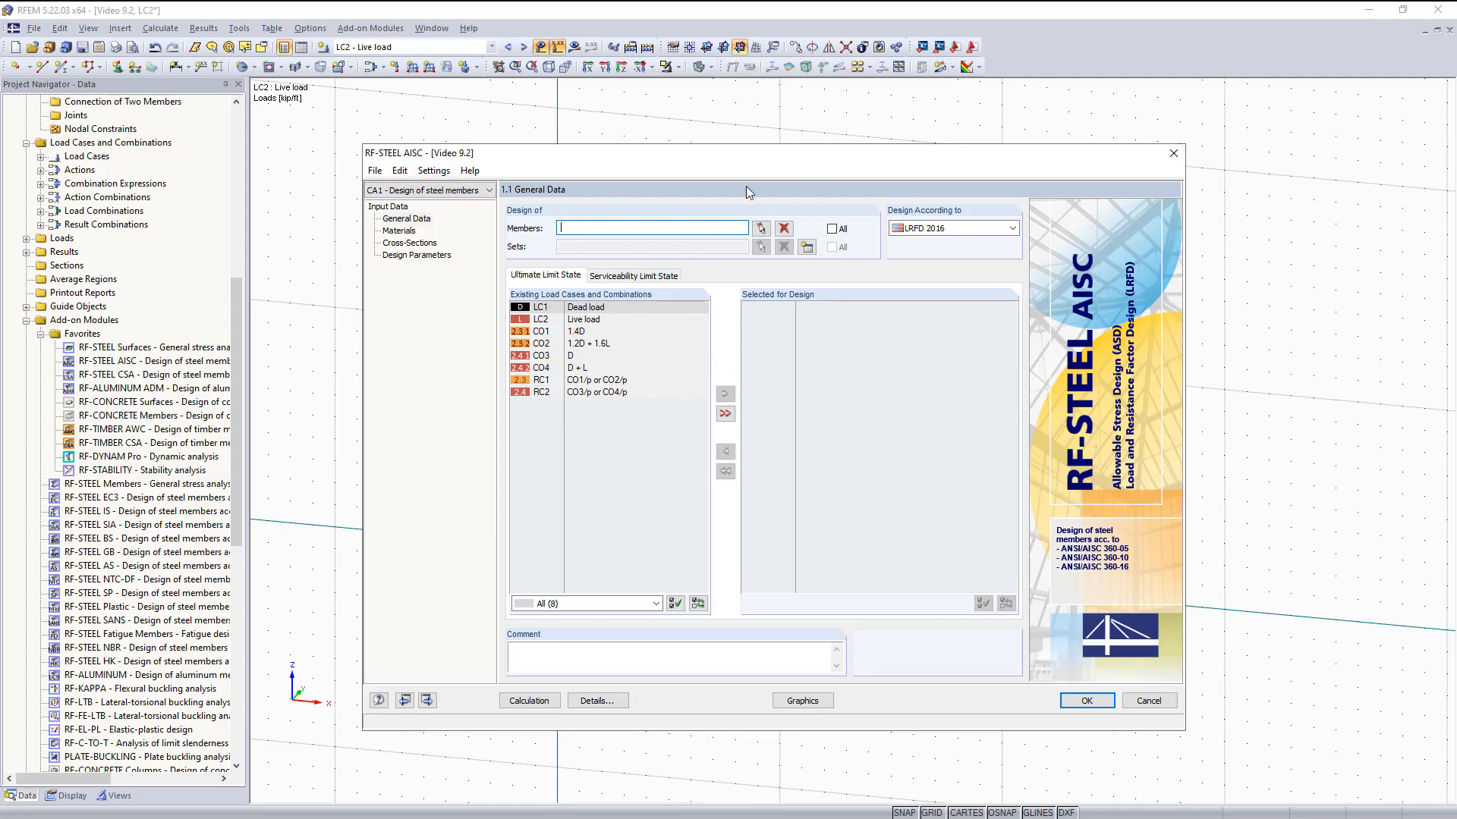
drag(761, 159, 754, 128)
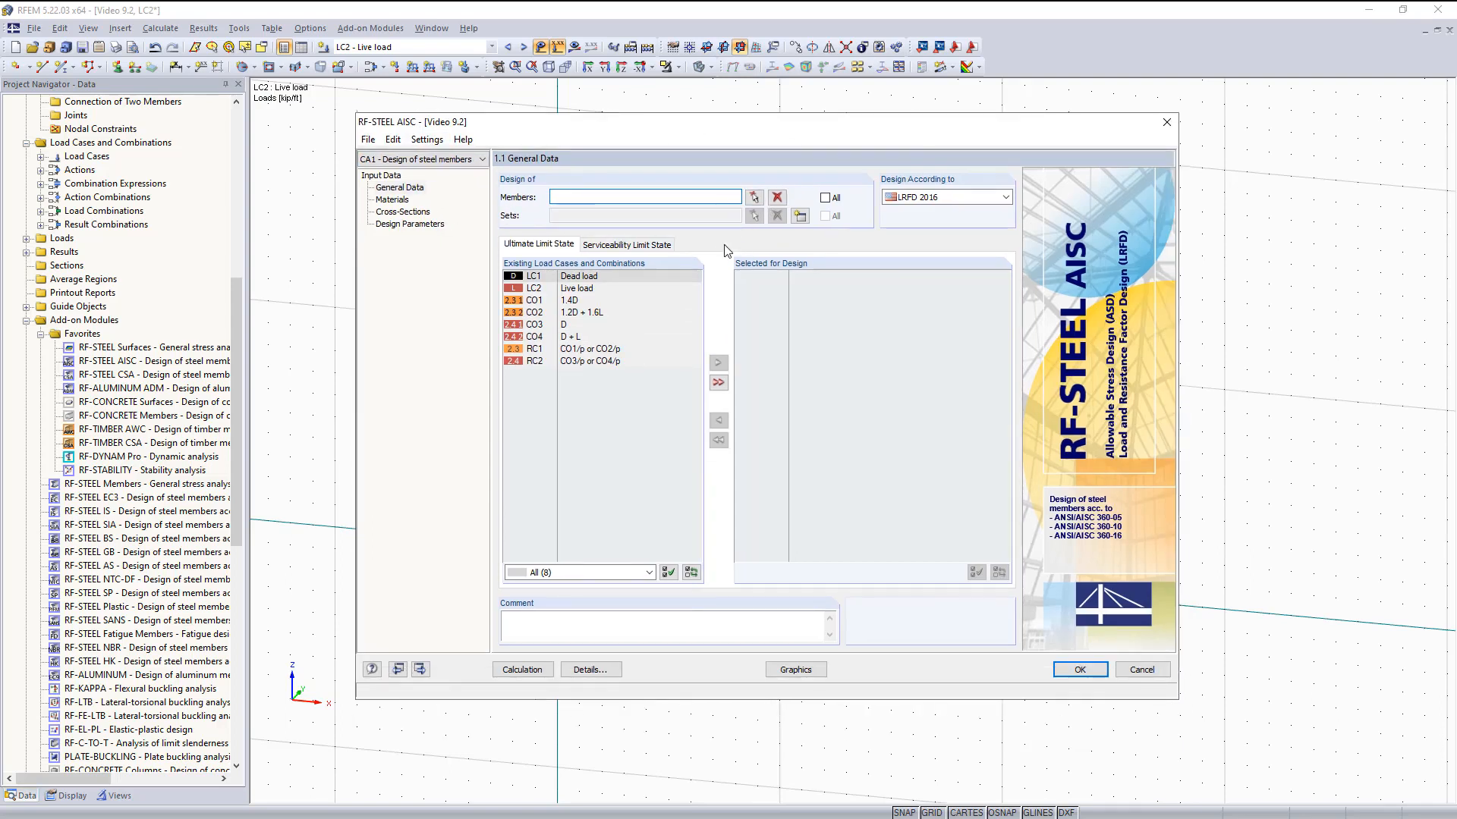
- Assign the frame's two columns for design and choose LRFD 2016 as the design standard
click(755, 197)
drag(1126, 437, 476, 492)
click(476, 98)
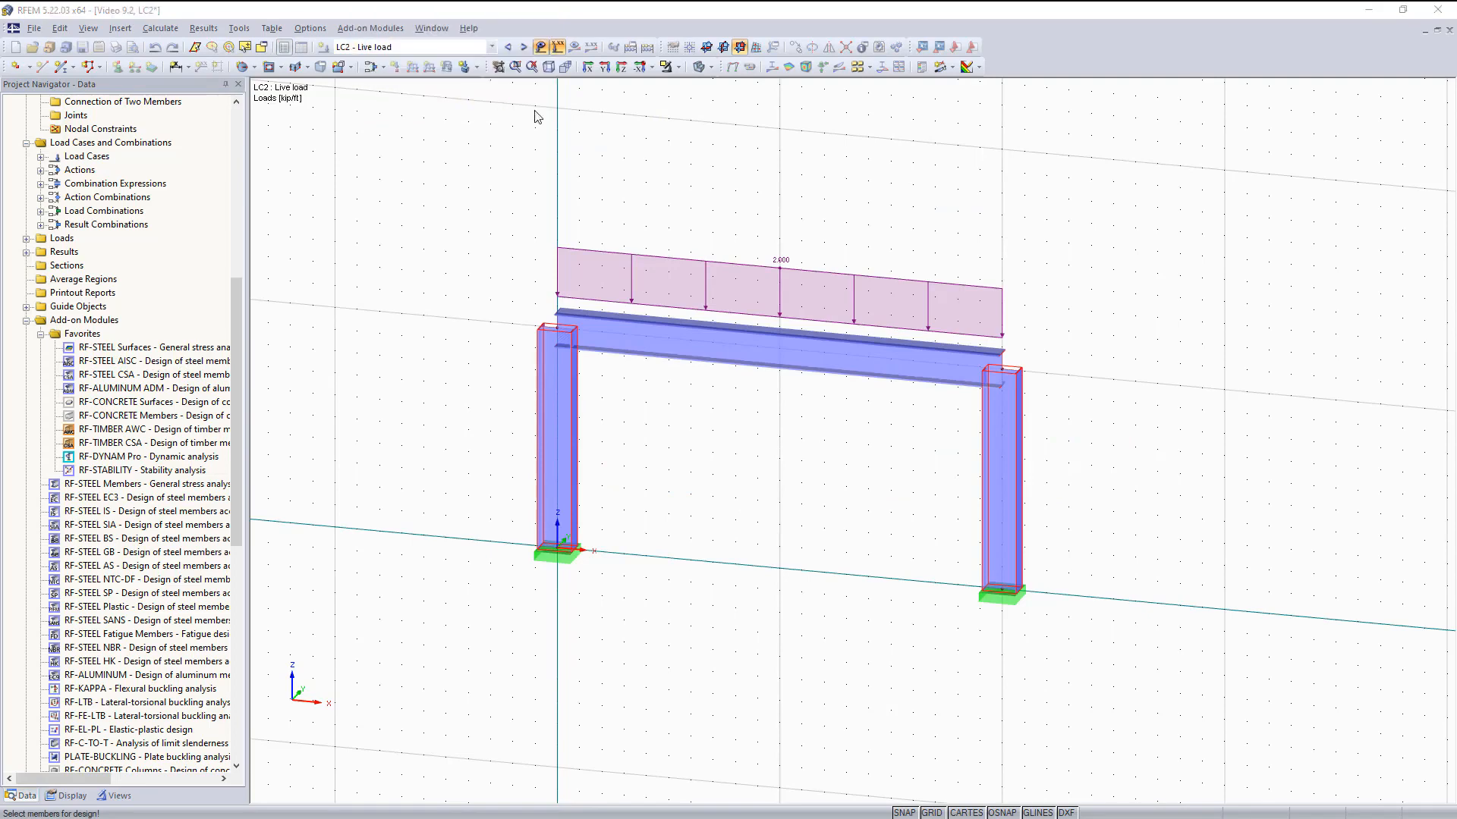
click(922, 197)
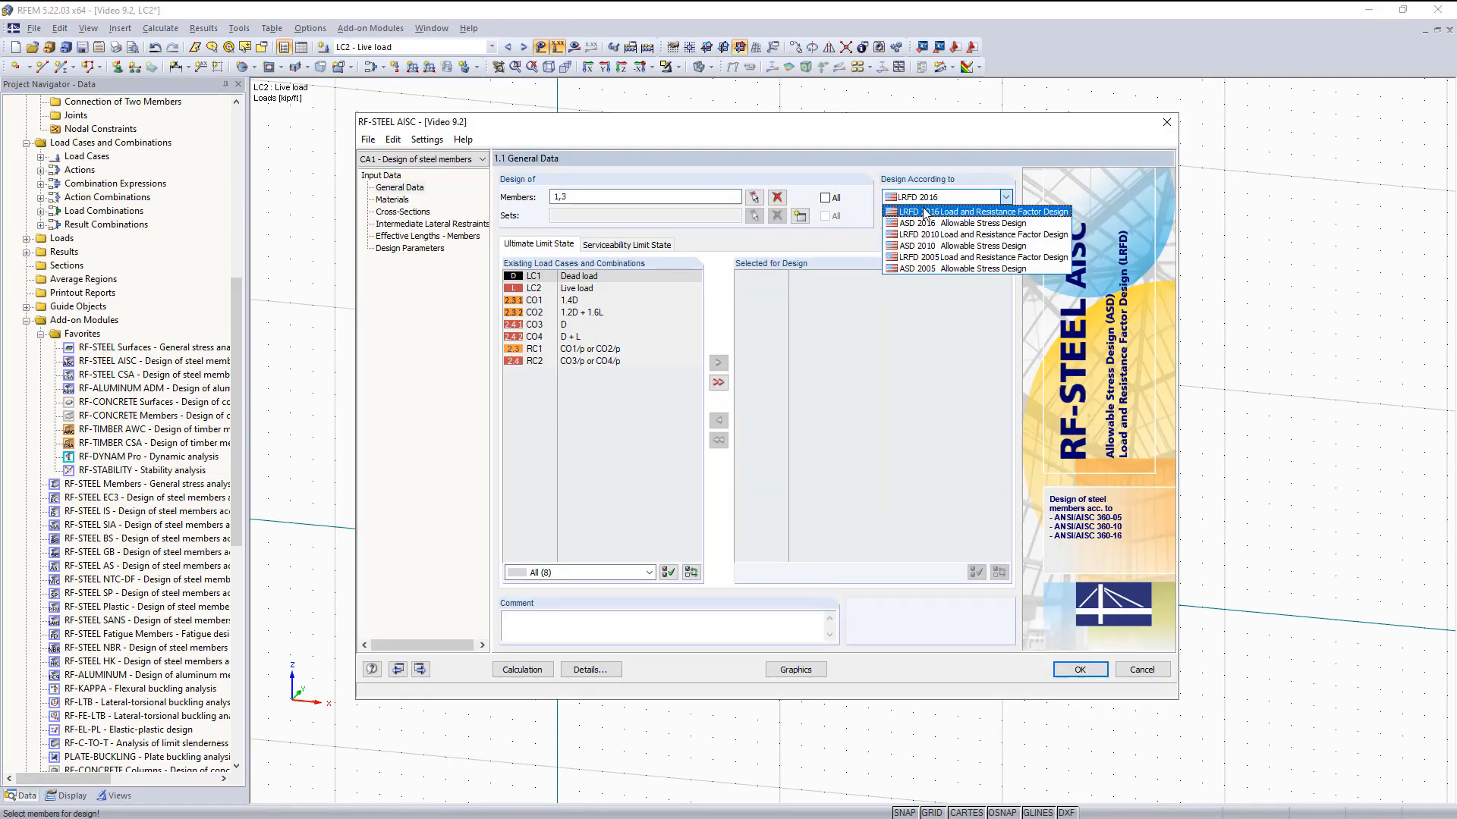
click(925, 212)
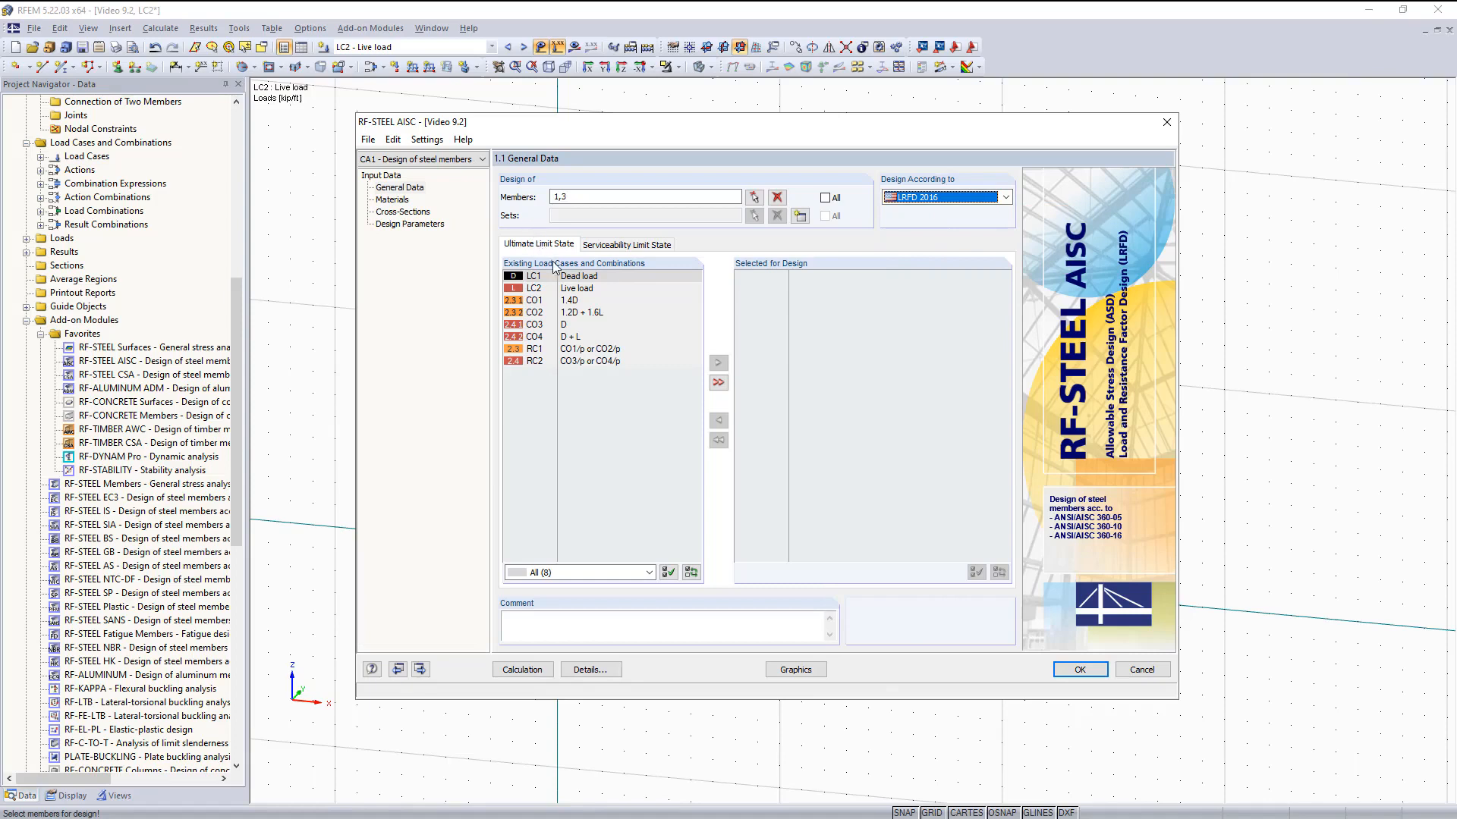
- Add load combinations CO1 and CO2 and result combination RC1 to the ultimate limit state design
click(575, 301)
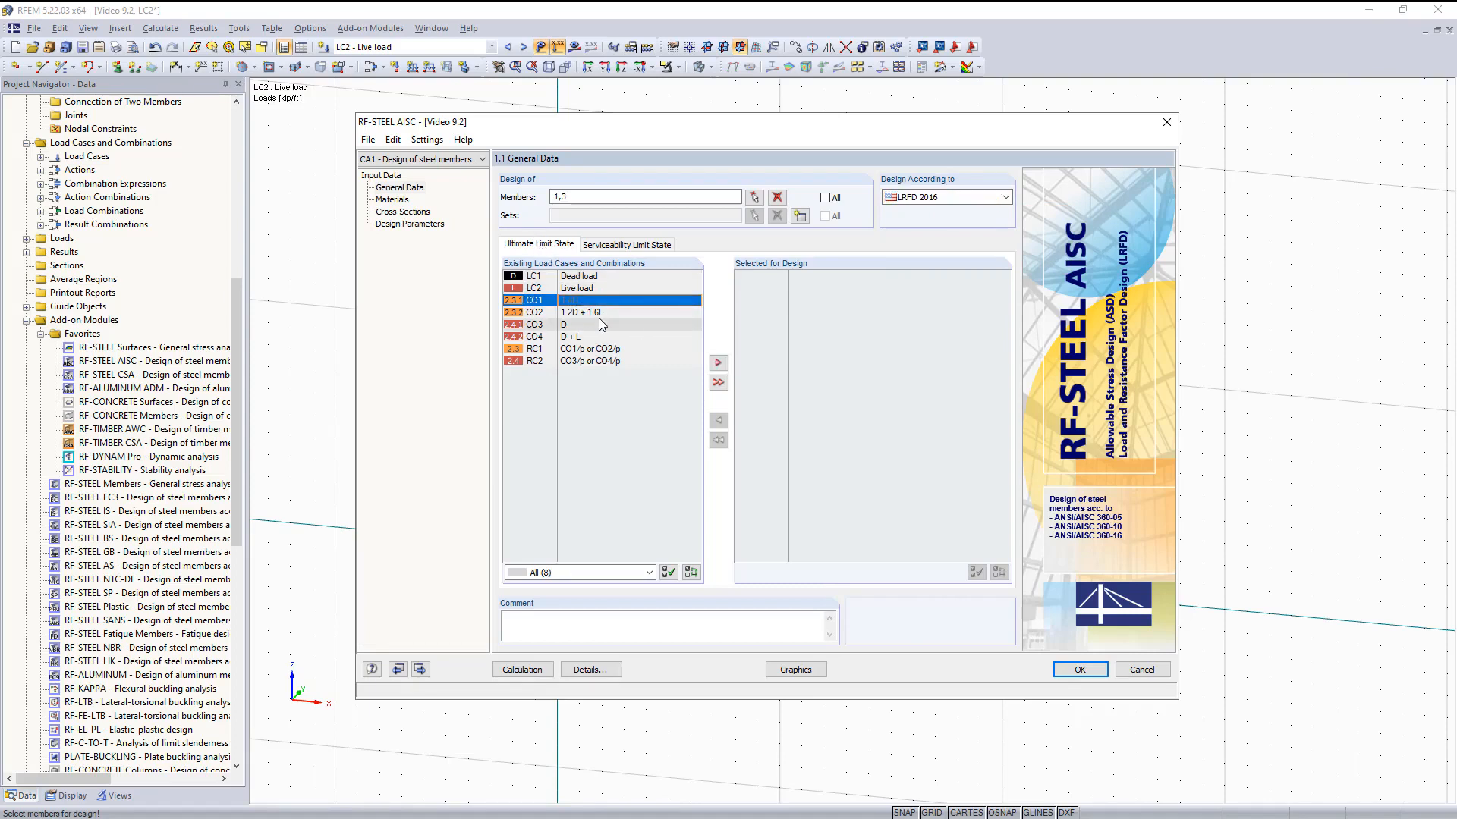
shift+click(597, 315)
shift+click(596, 350)
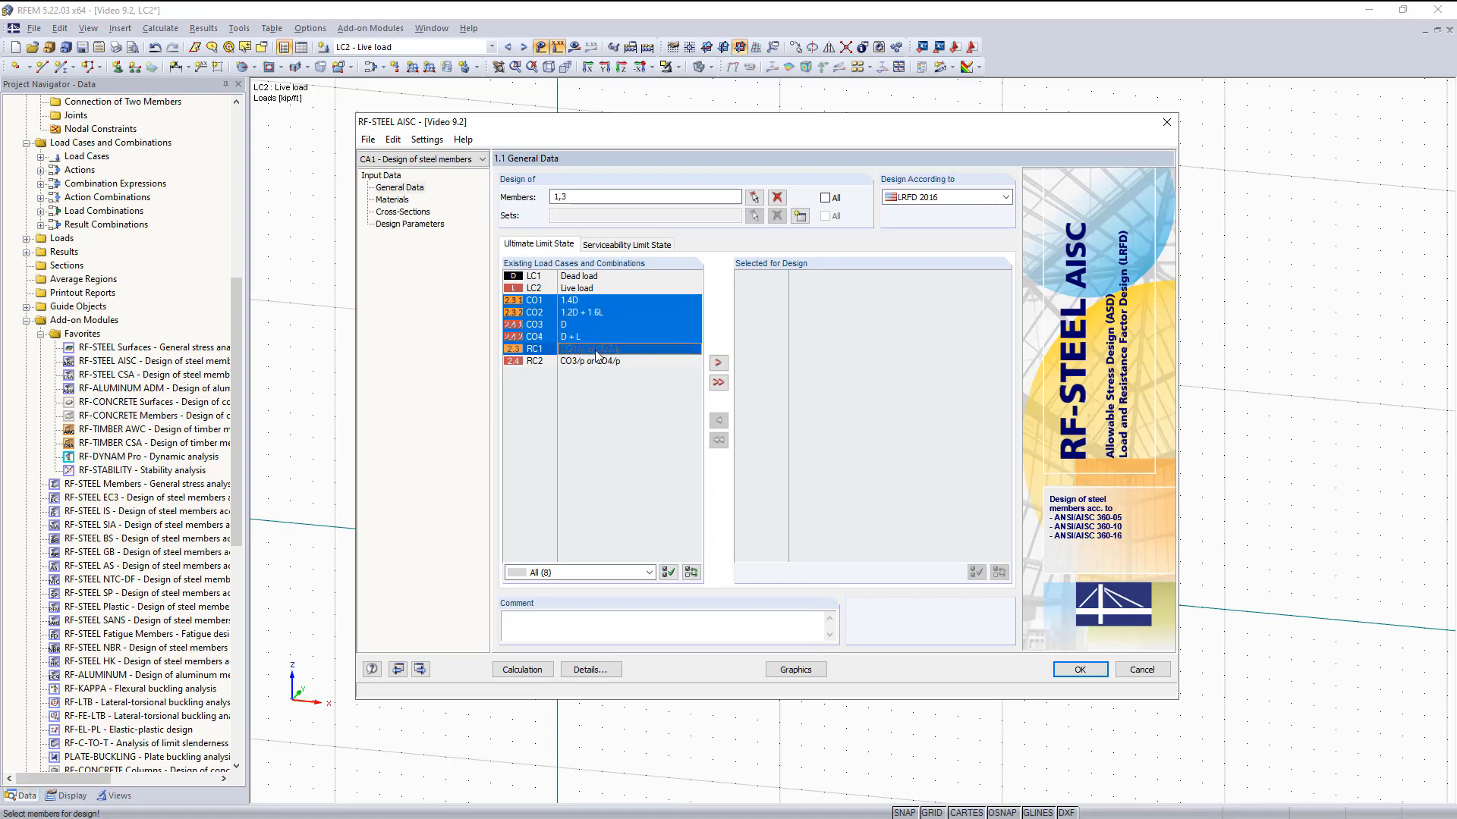
shift+click(579, 334)
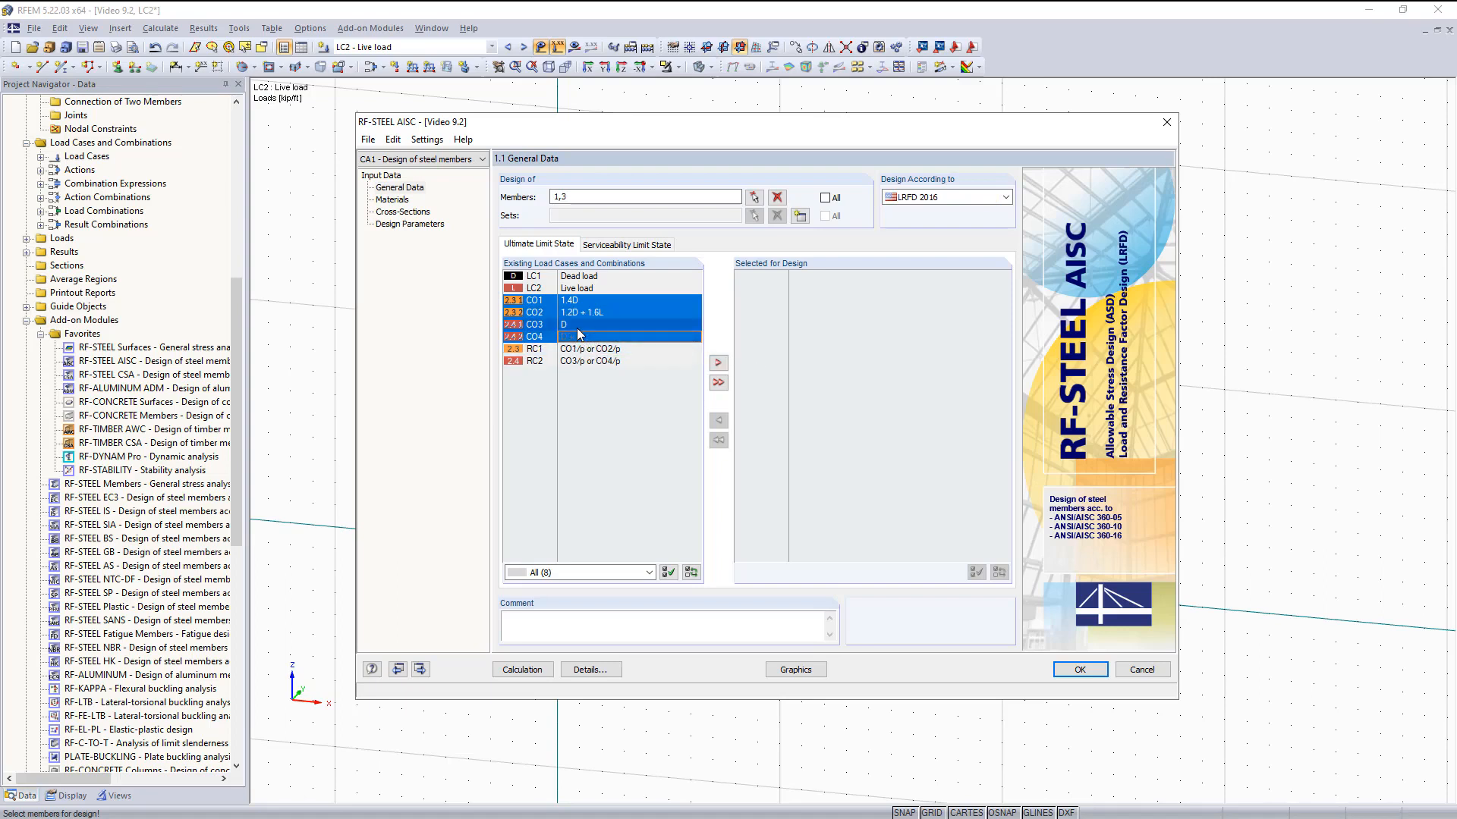
ctrl+click(579, 326)
ctrl+click(581, 336)
ctrl+click(589, 348)
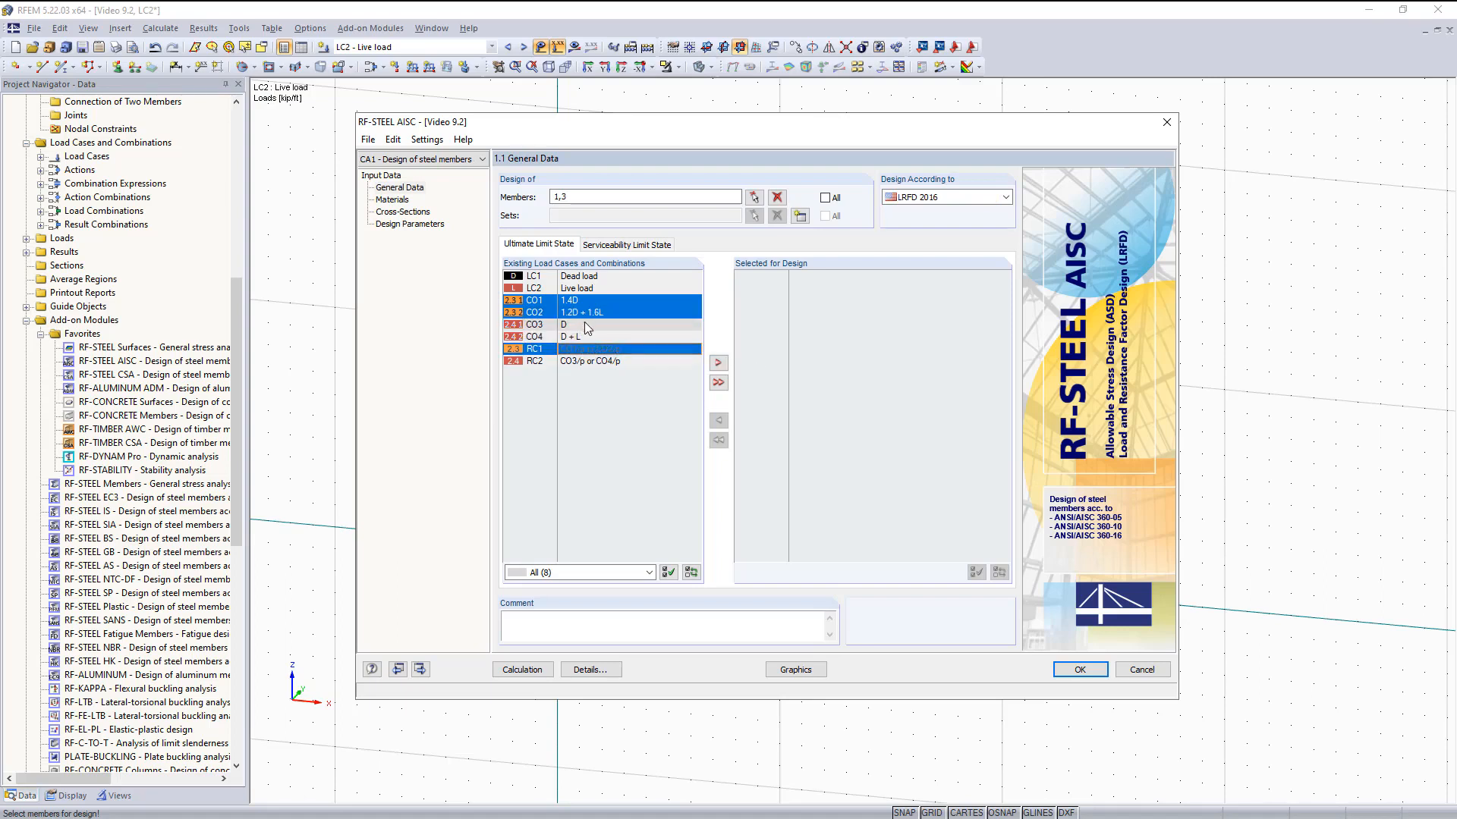
click(719, 362)
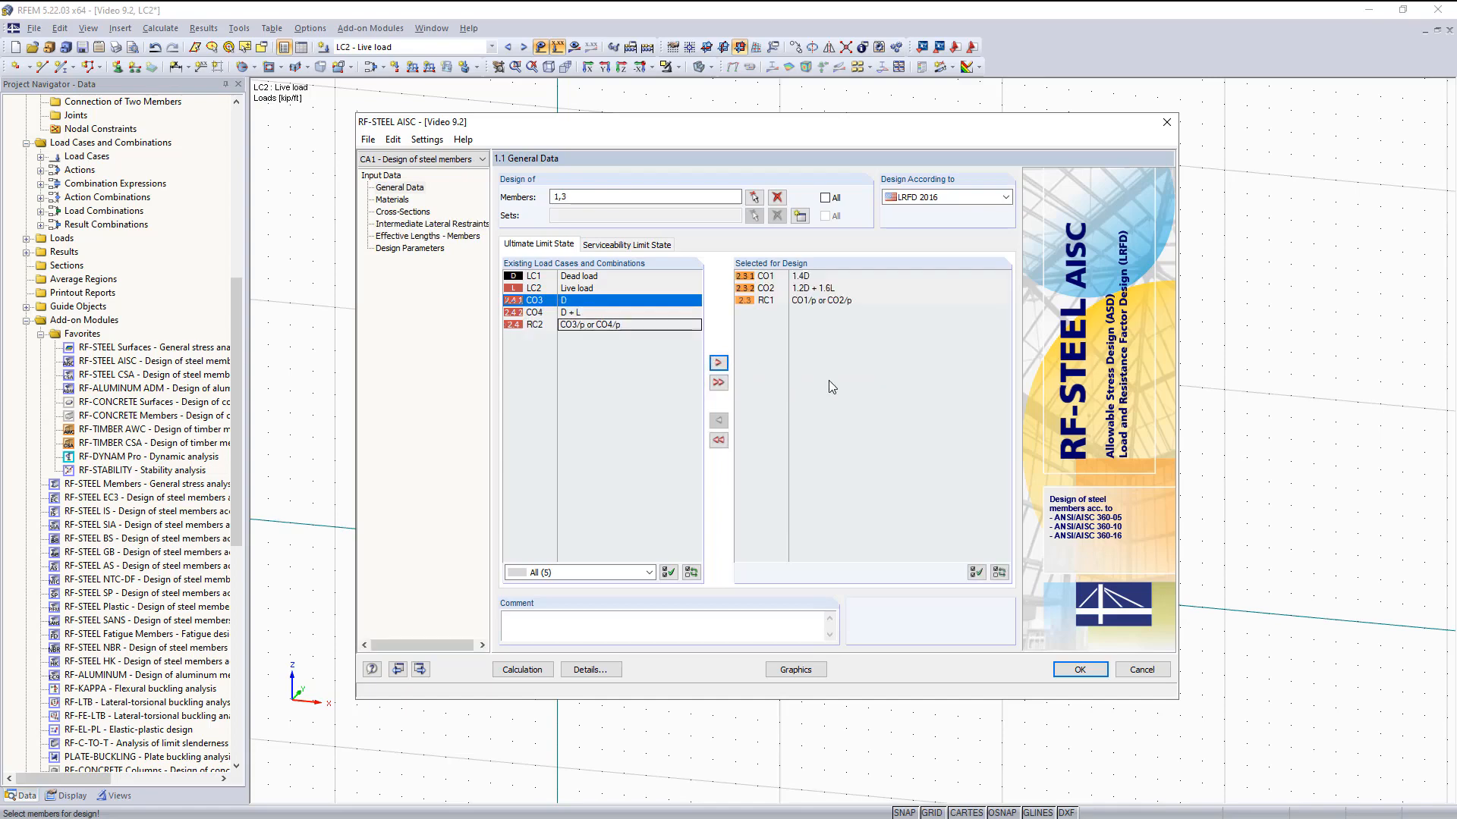
- Rename the design case as "Columns"
click(368, 140)
mouse_move(393, 140)
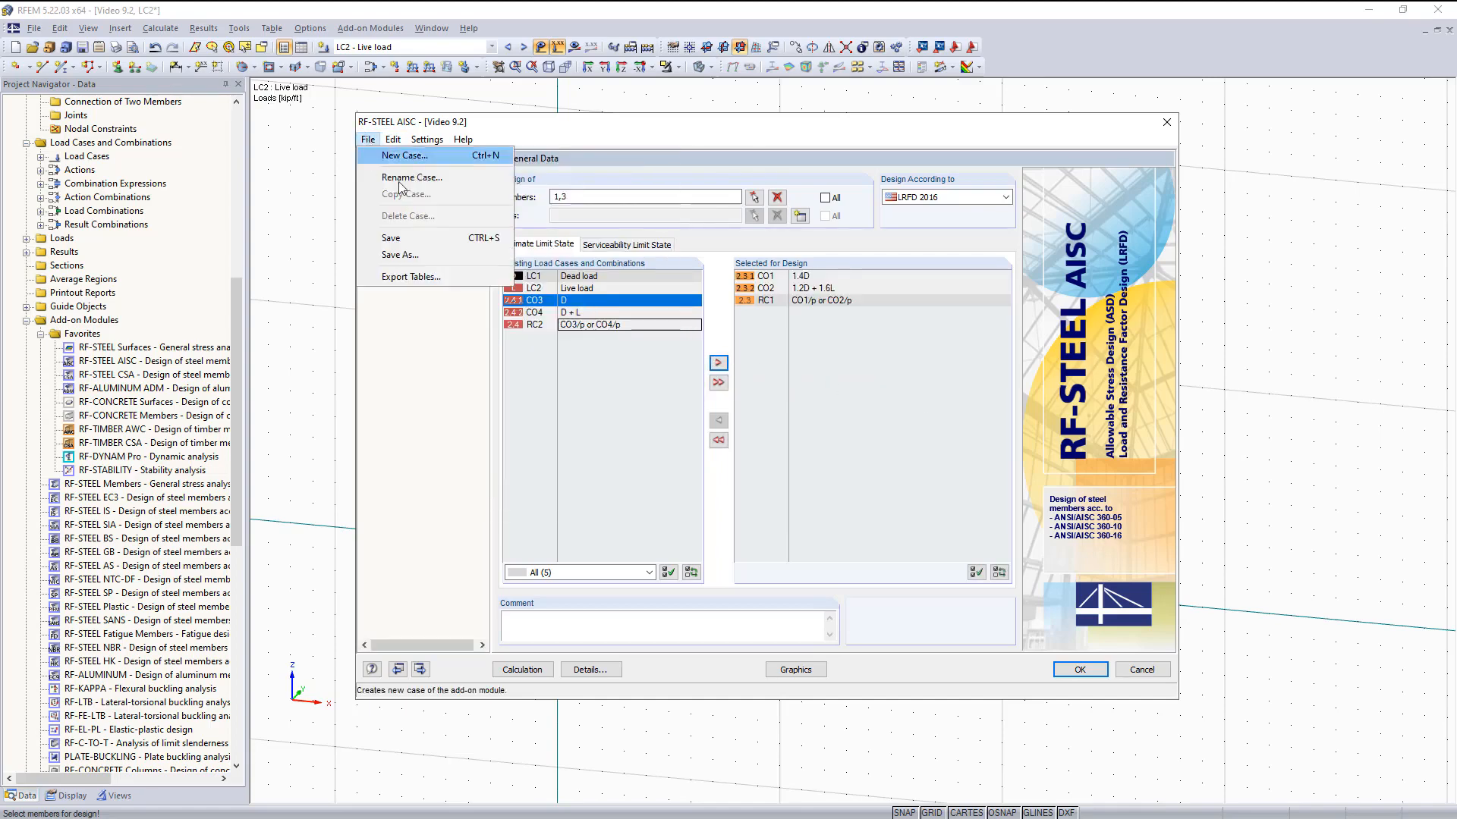
click(421, 177)
text(Columns)
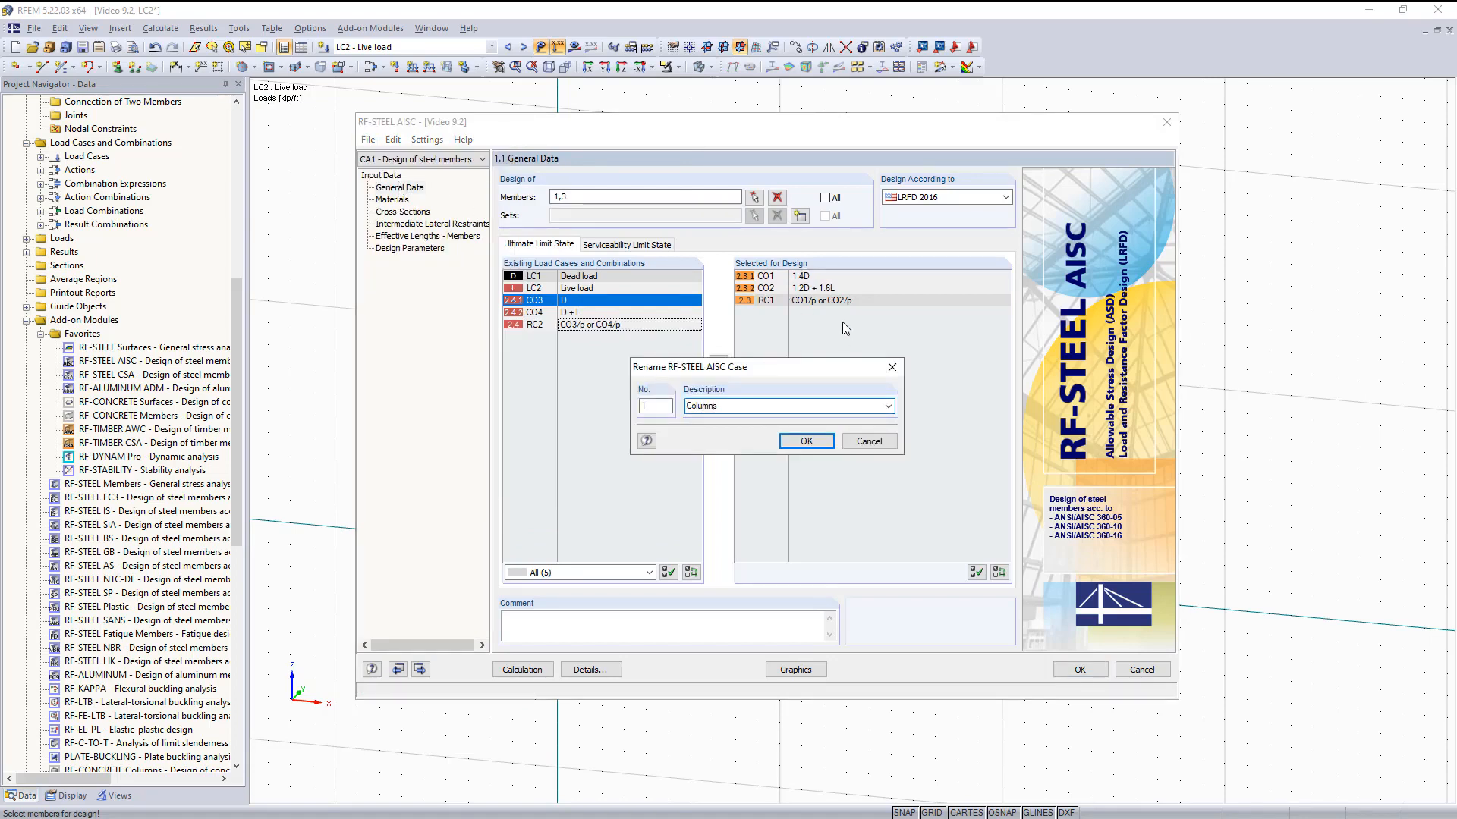
click(803, 440)
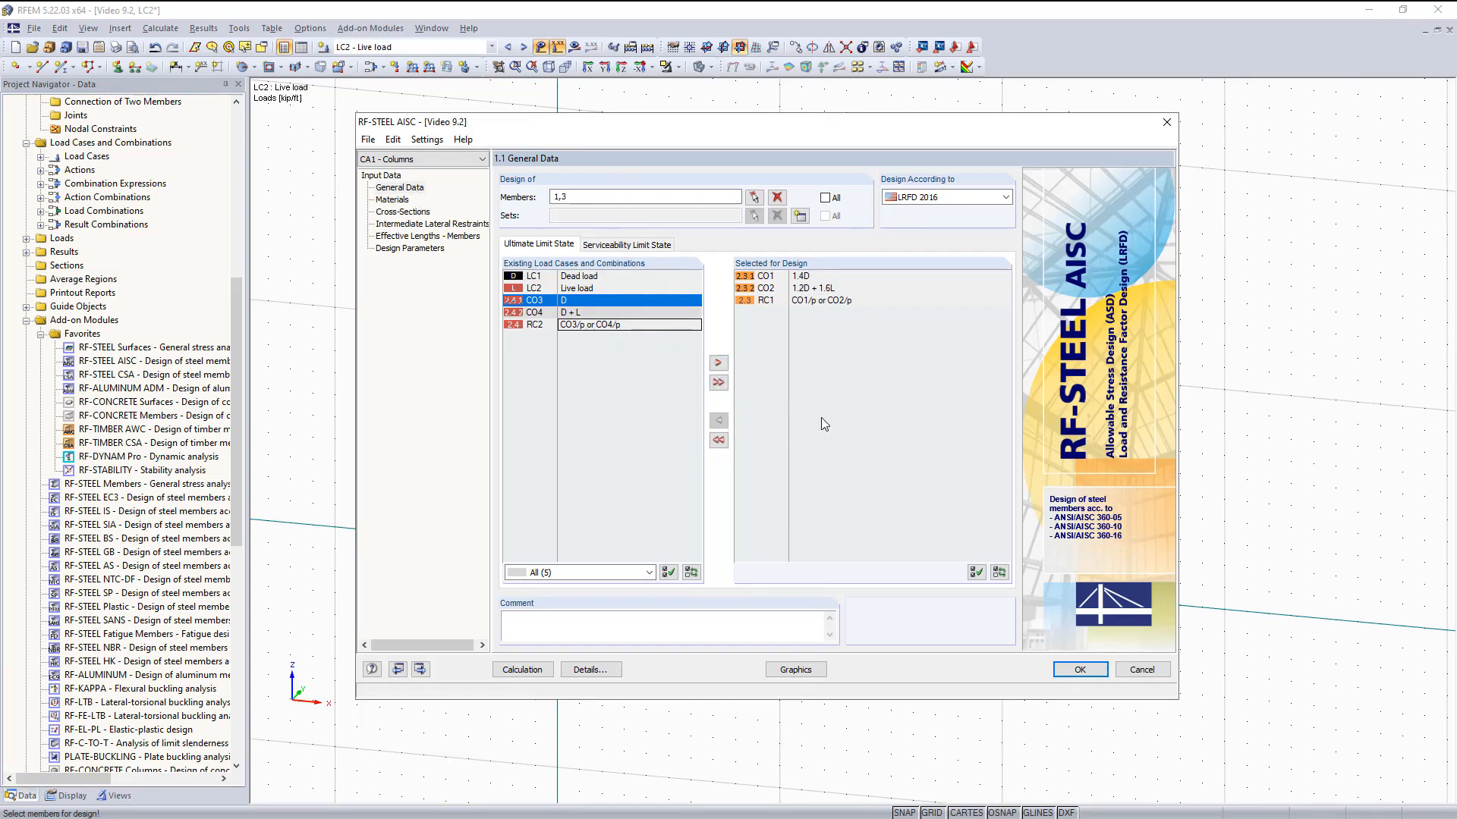
- Review the design case's serviceability load selection, its materials and the columns' cross-section properties
click(623, 245)
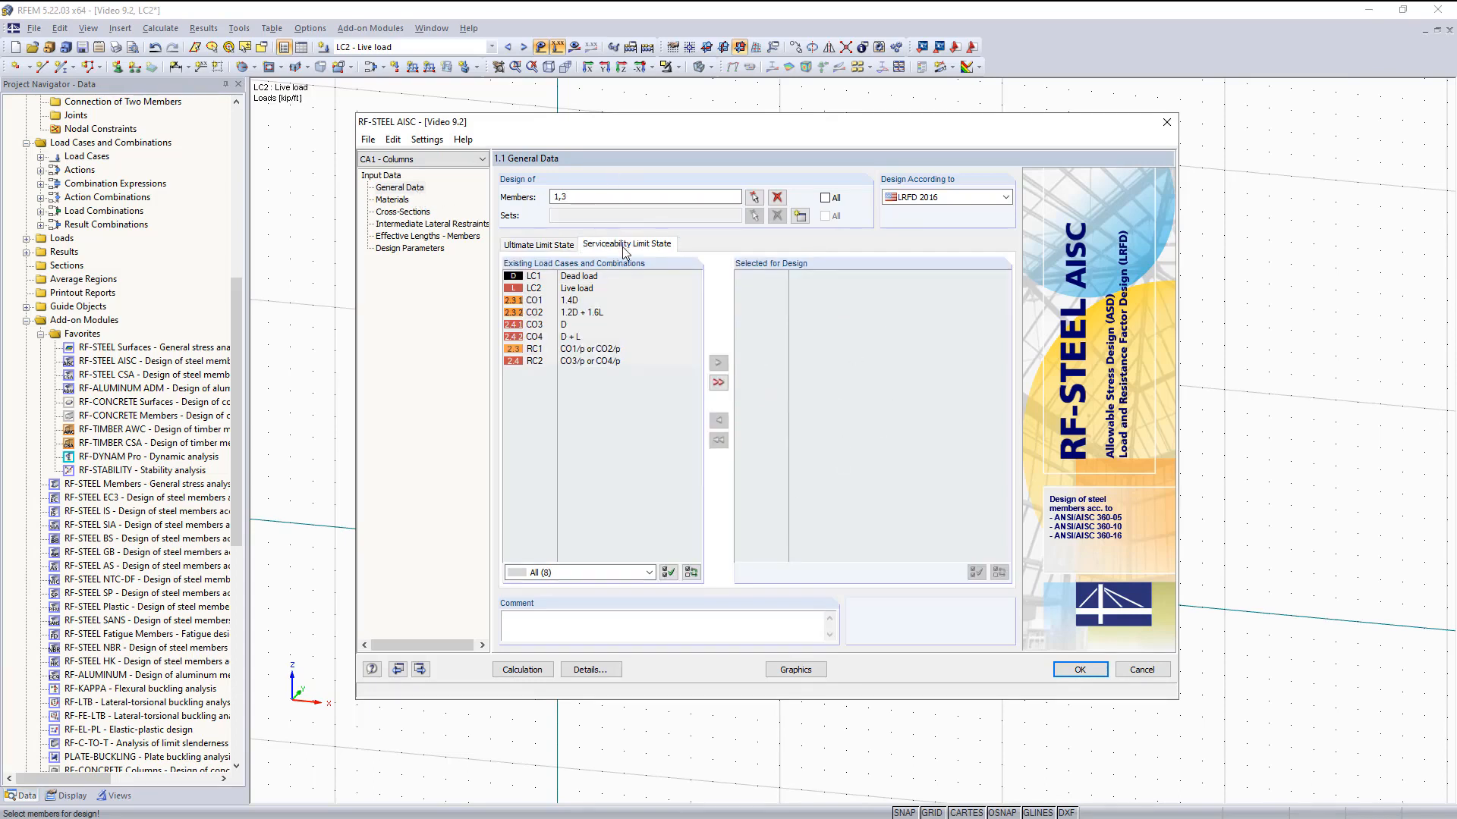
click(534, 243)
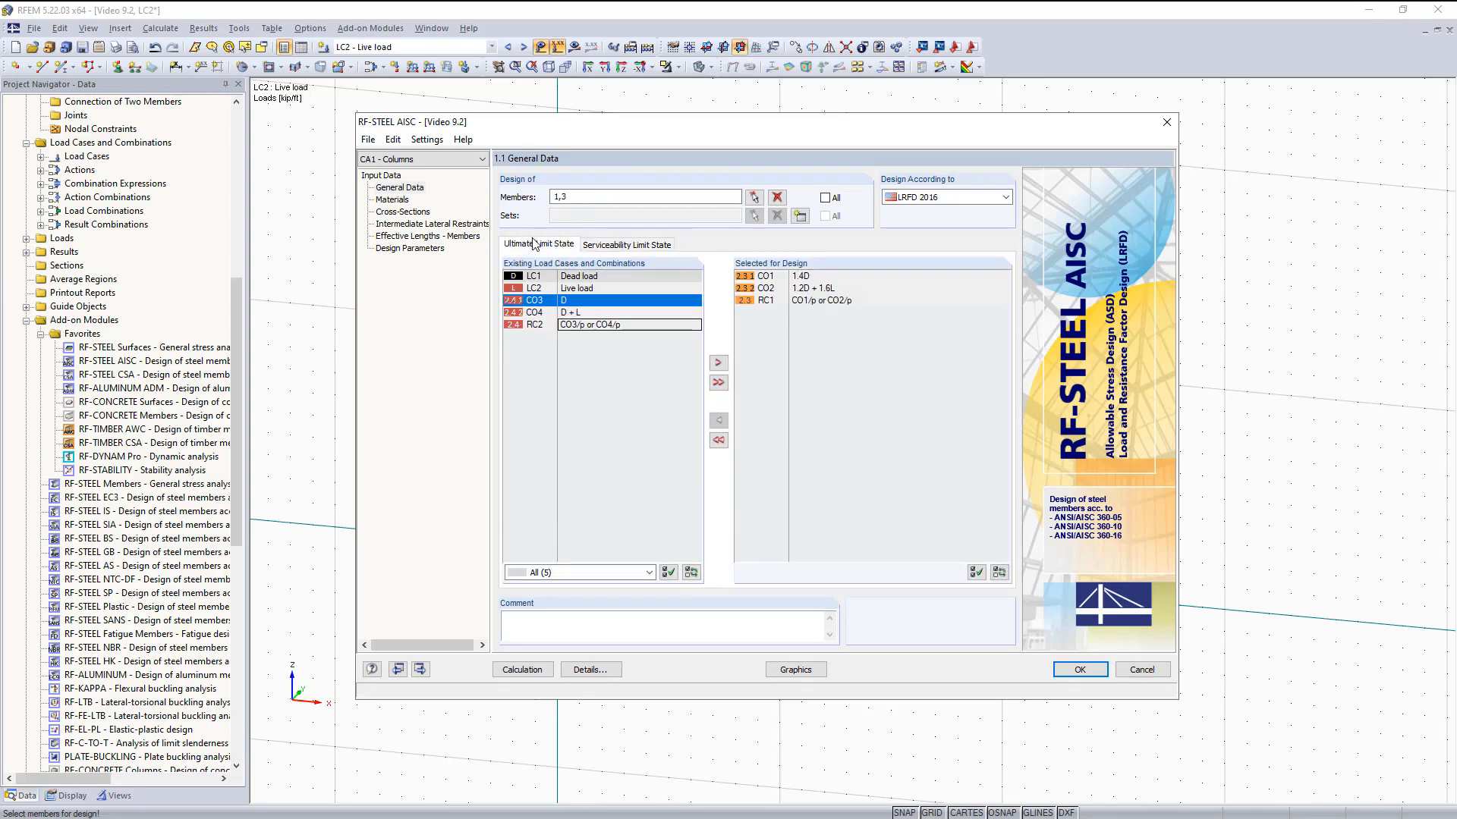
click(393, 200)
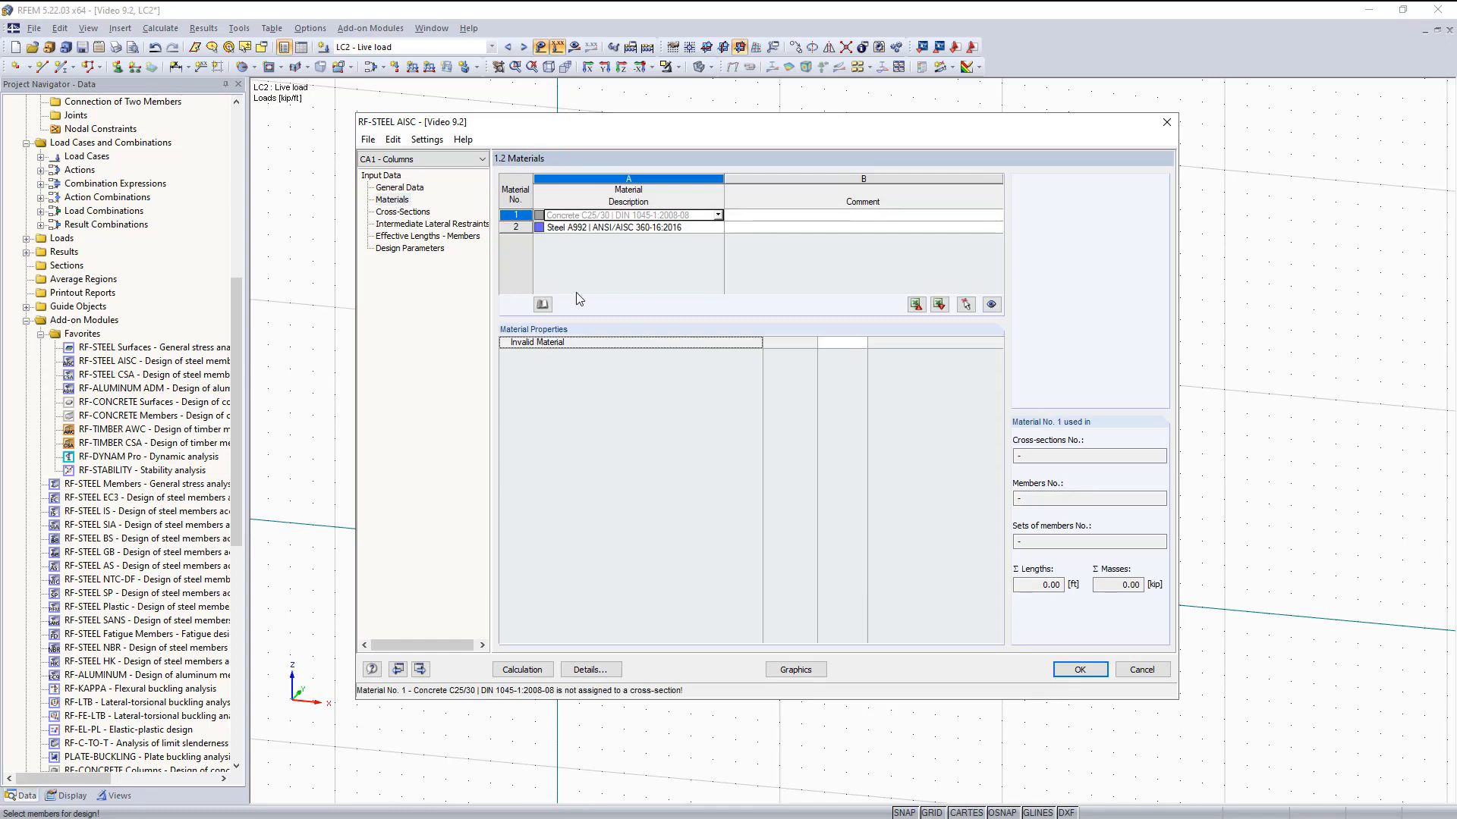
click(554, 228)
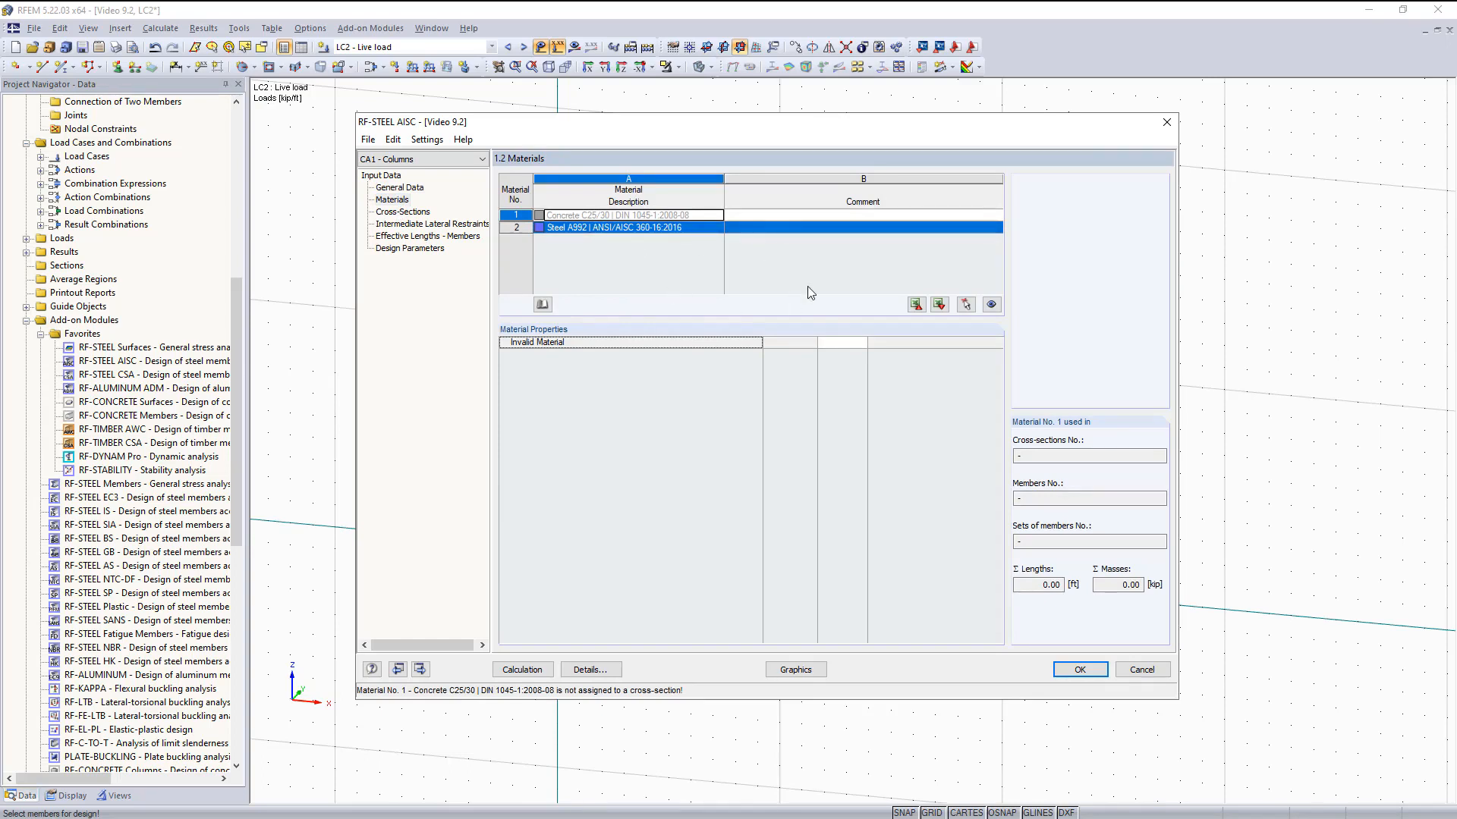
click(403, 212)
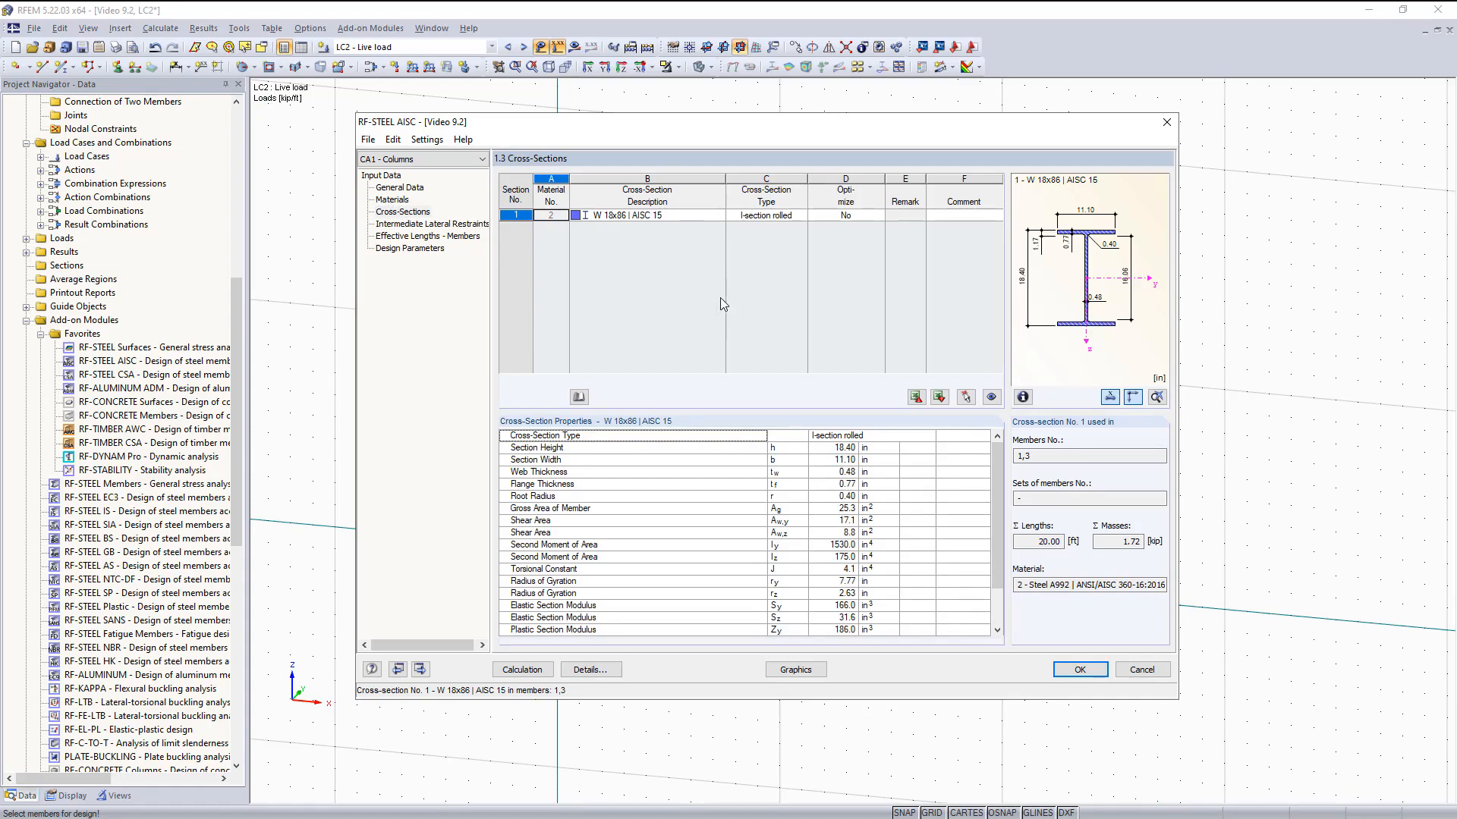
- Enable intermediate lateral restraints for member 1, using the lateral and torsional restraint type
click(418, 225)
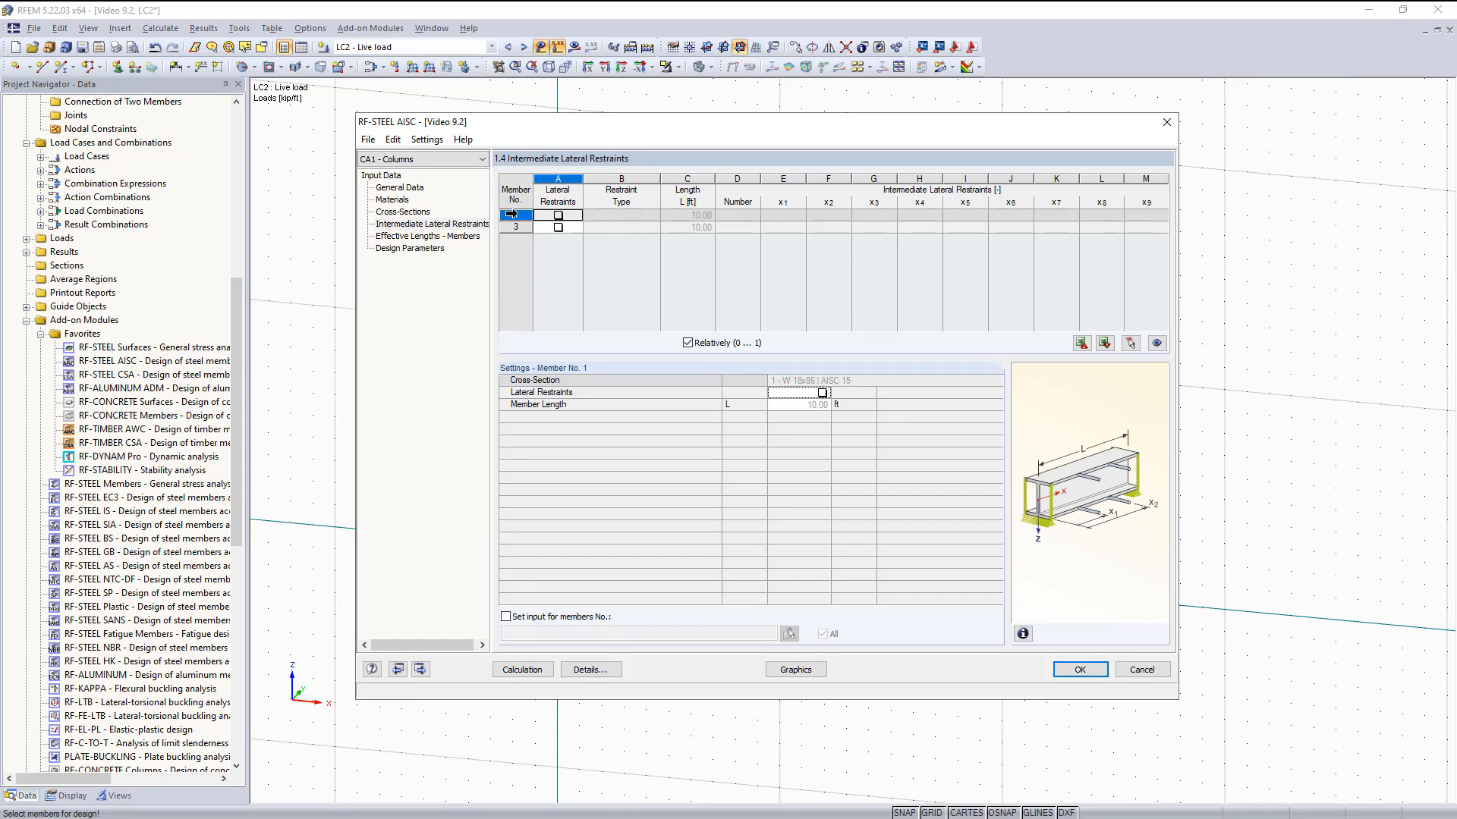
click(558, 215)
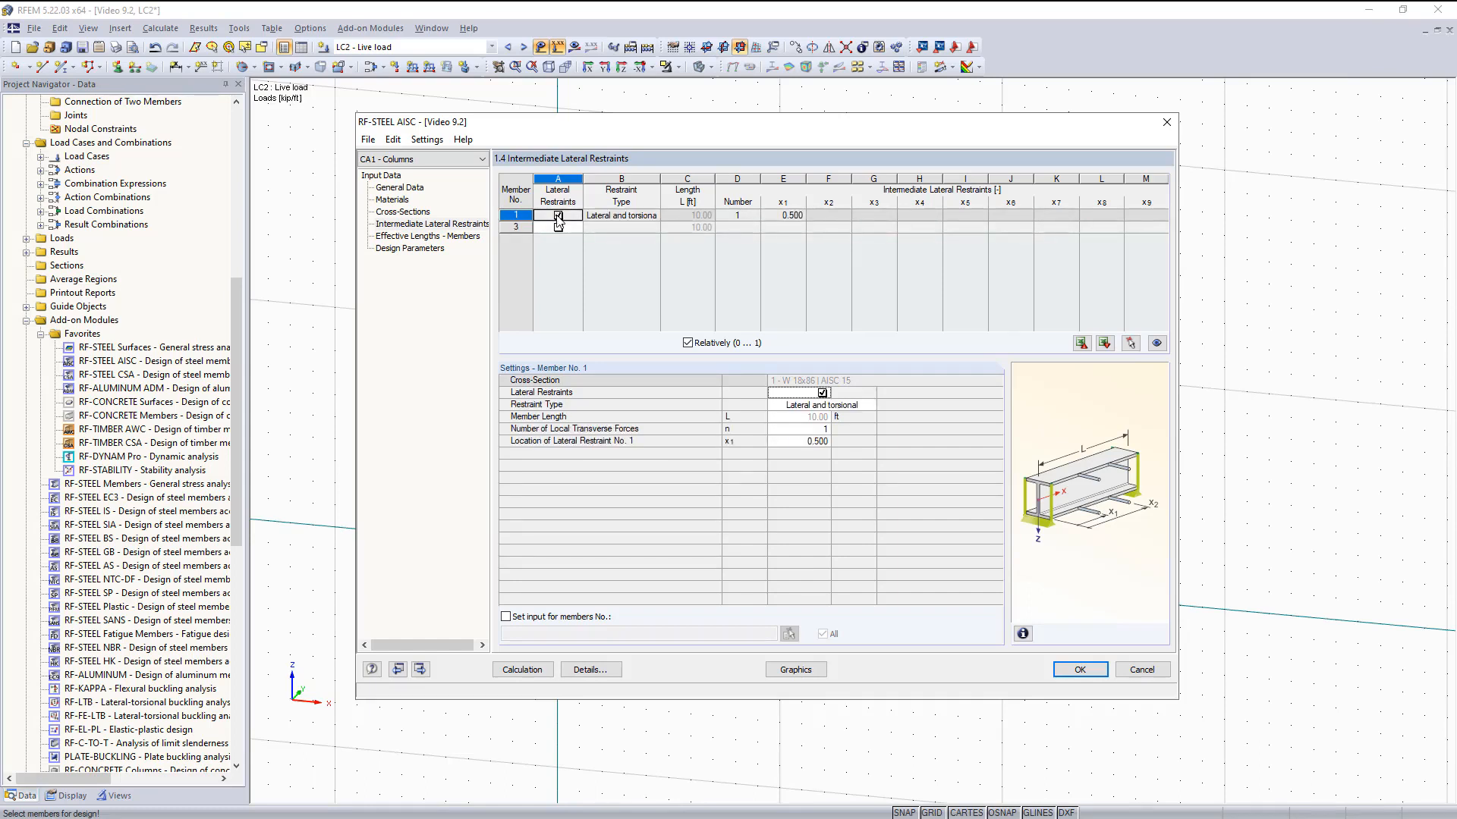
click(642, 219)
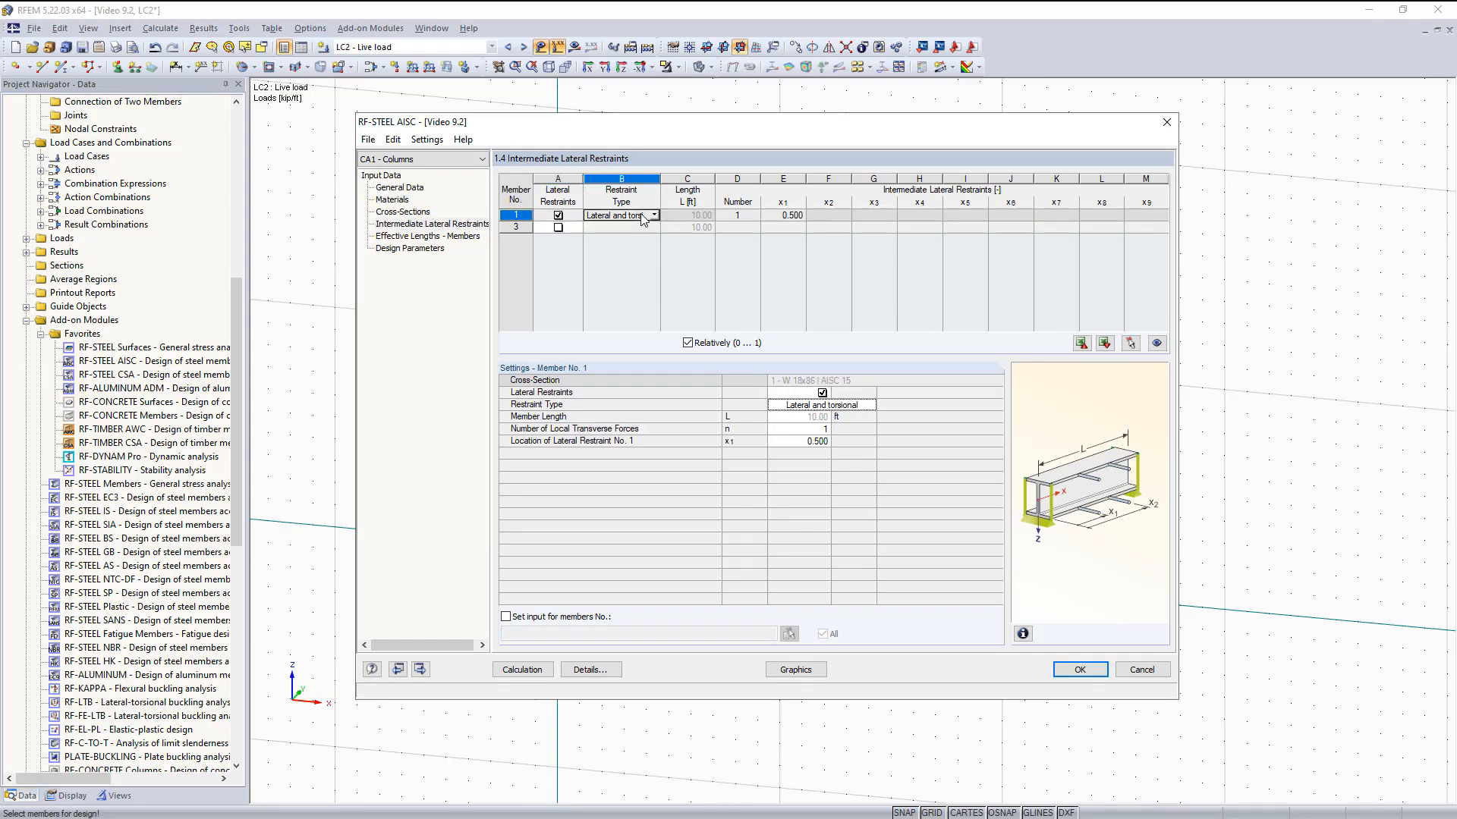
click(656, 217)
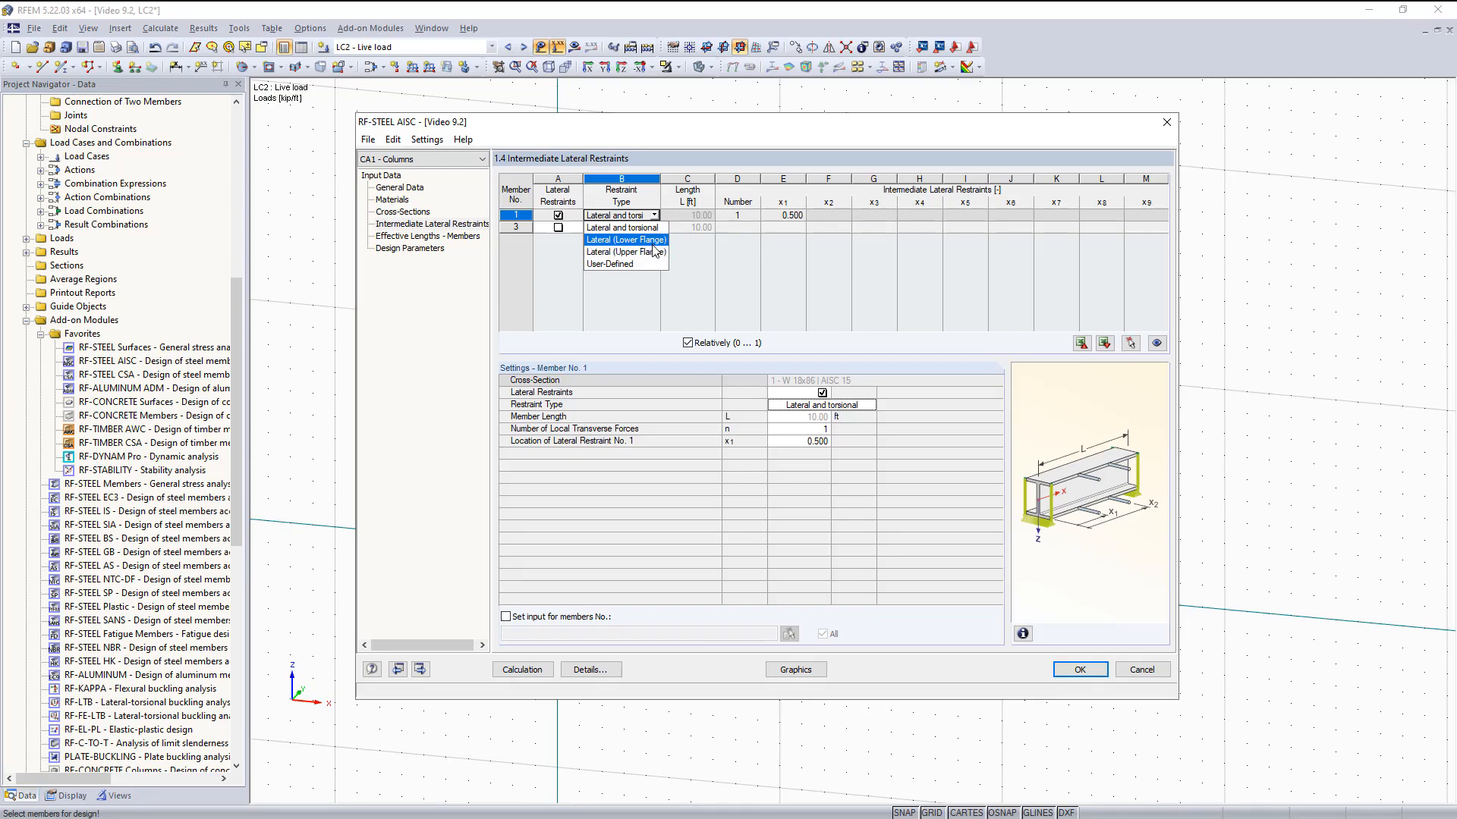
click(637, 268)
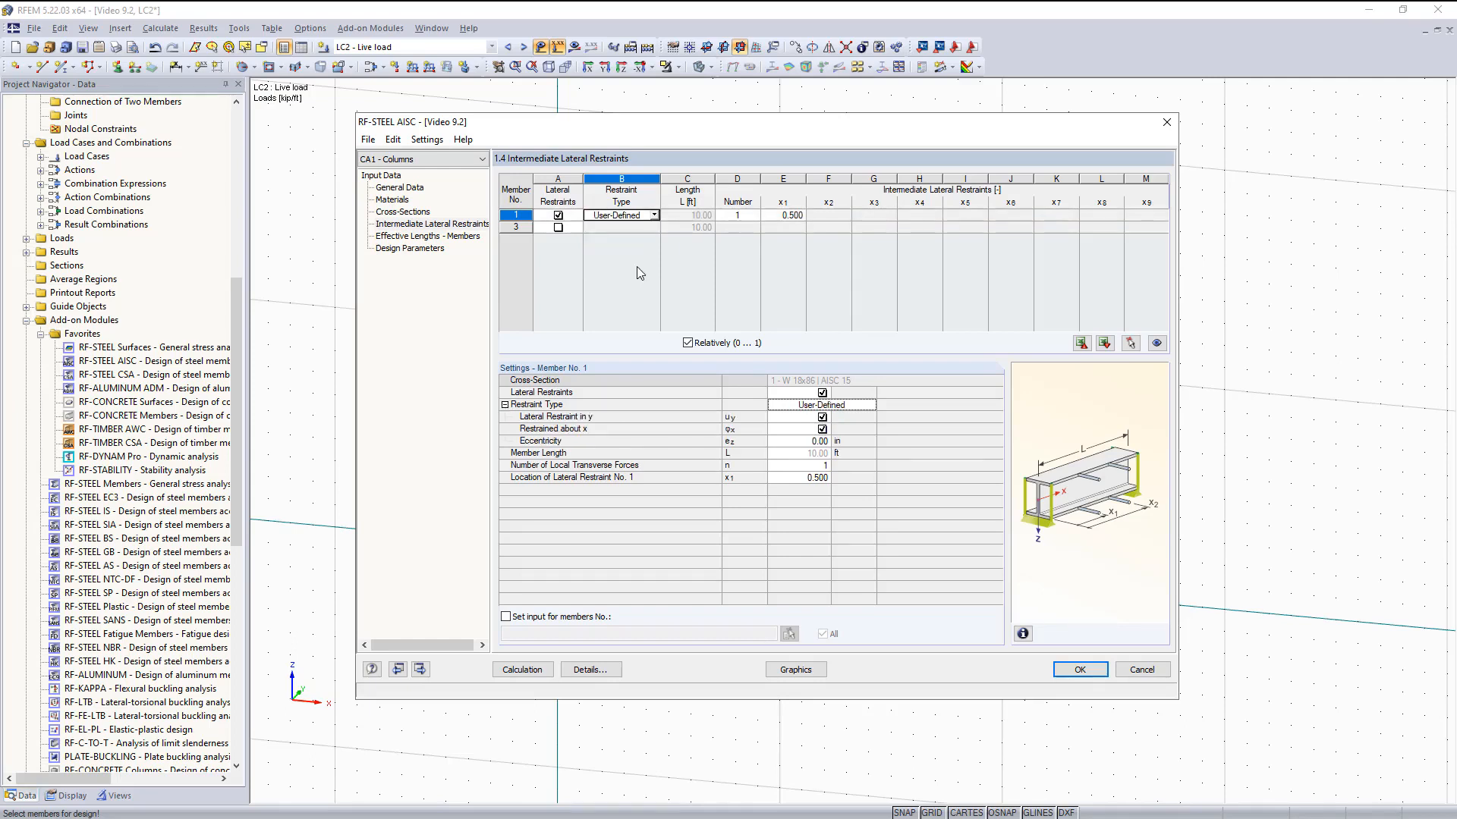
click(654, 216)
click(630, 227)
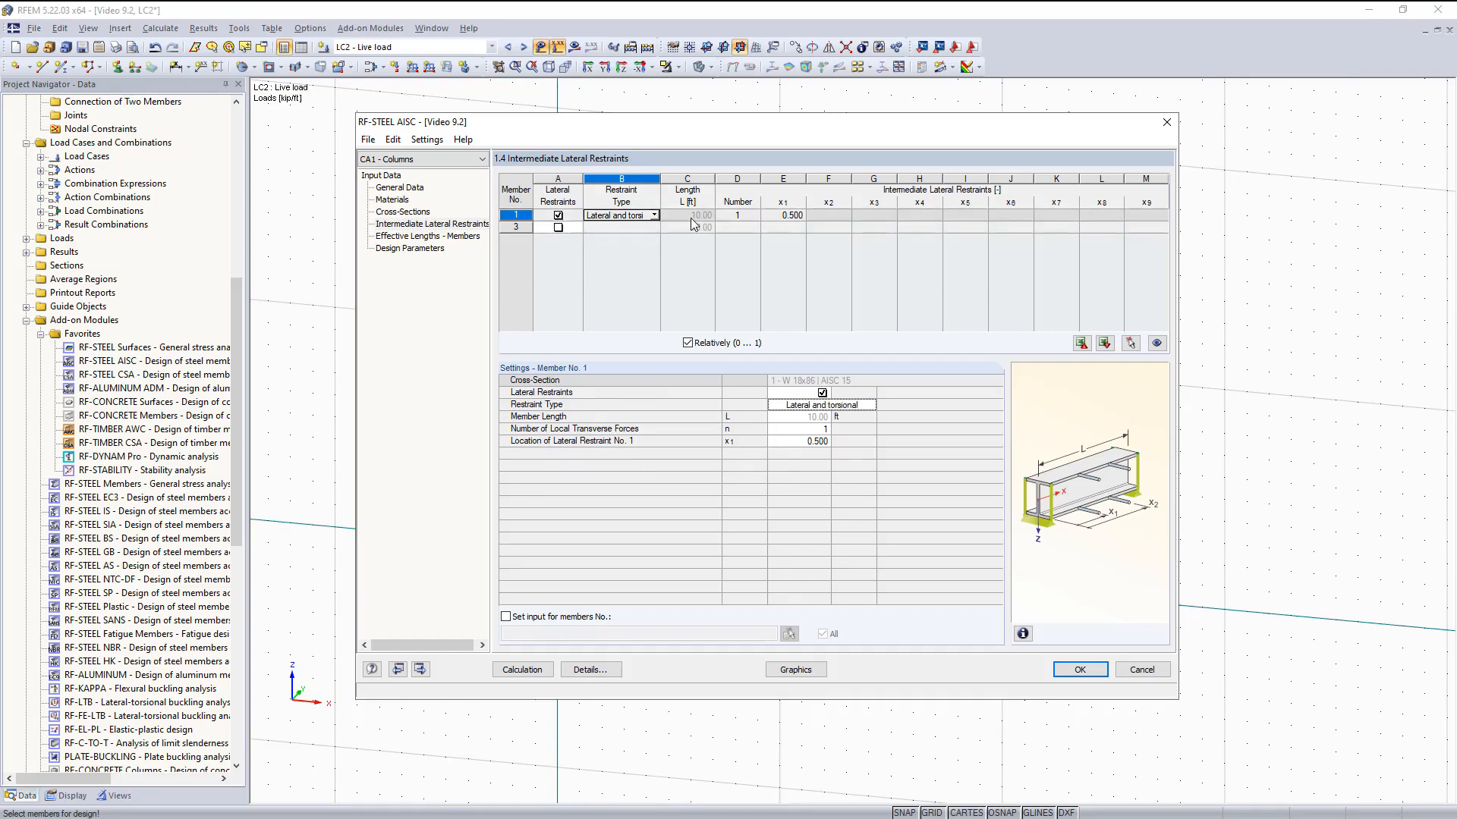
- Set the number of intermediate lateral restraints on member 1 to 3, at relative locations 0.250, 0.500 and 0.750
click(748, 216)
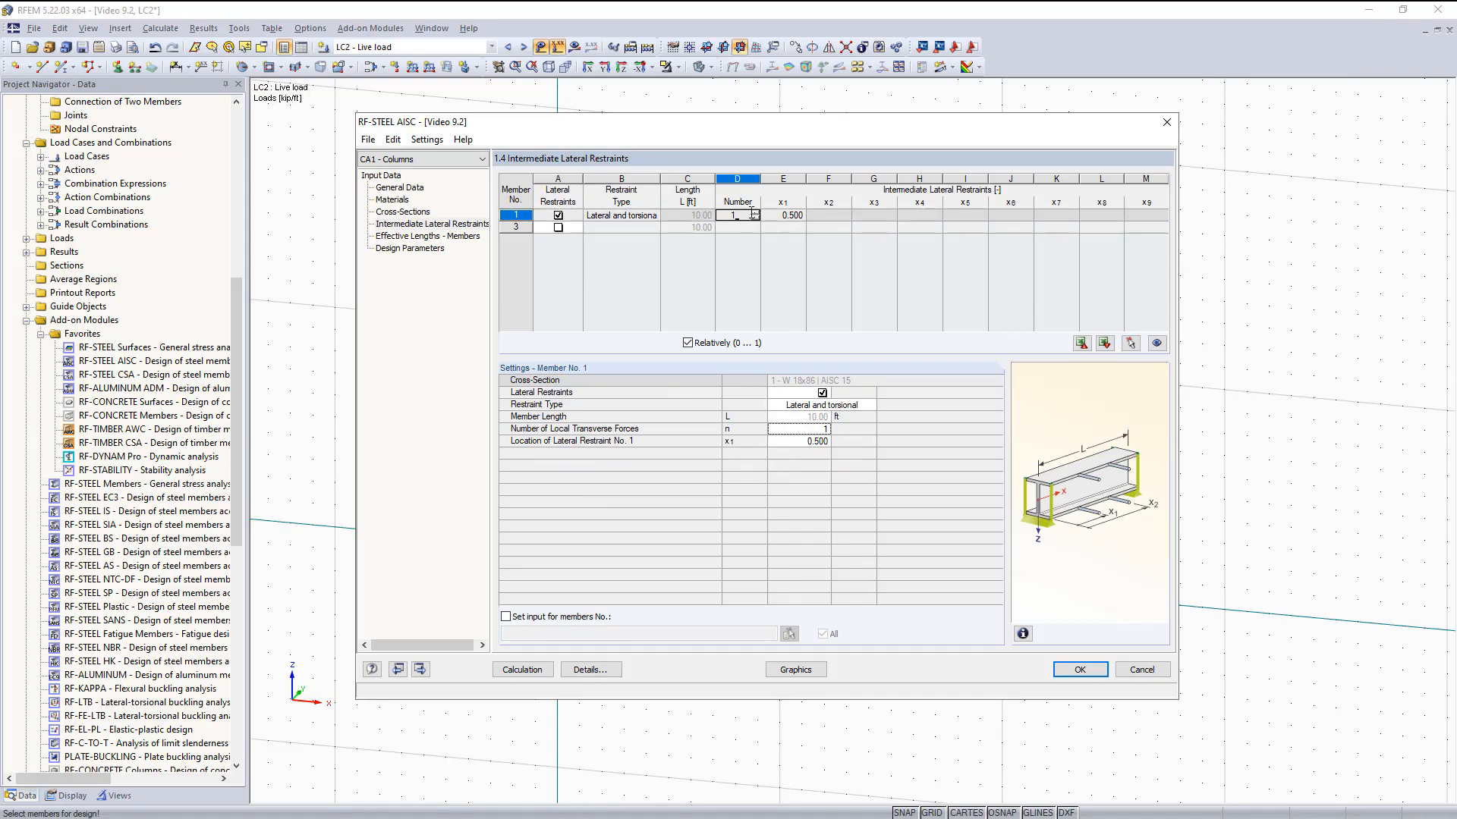
click(755, 213)
click(757, 214)
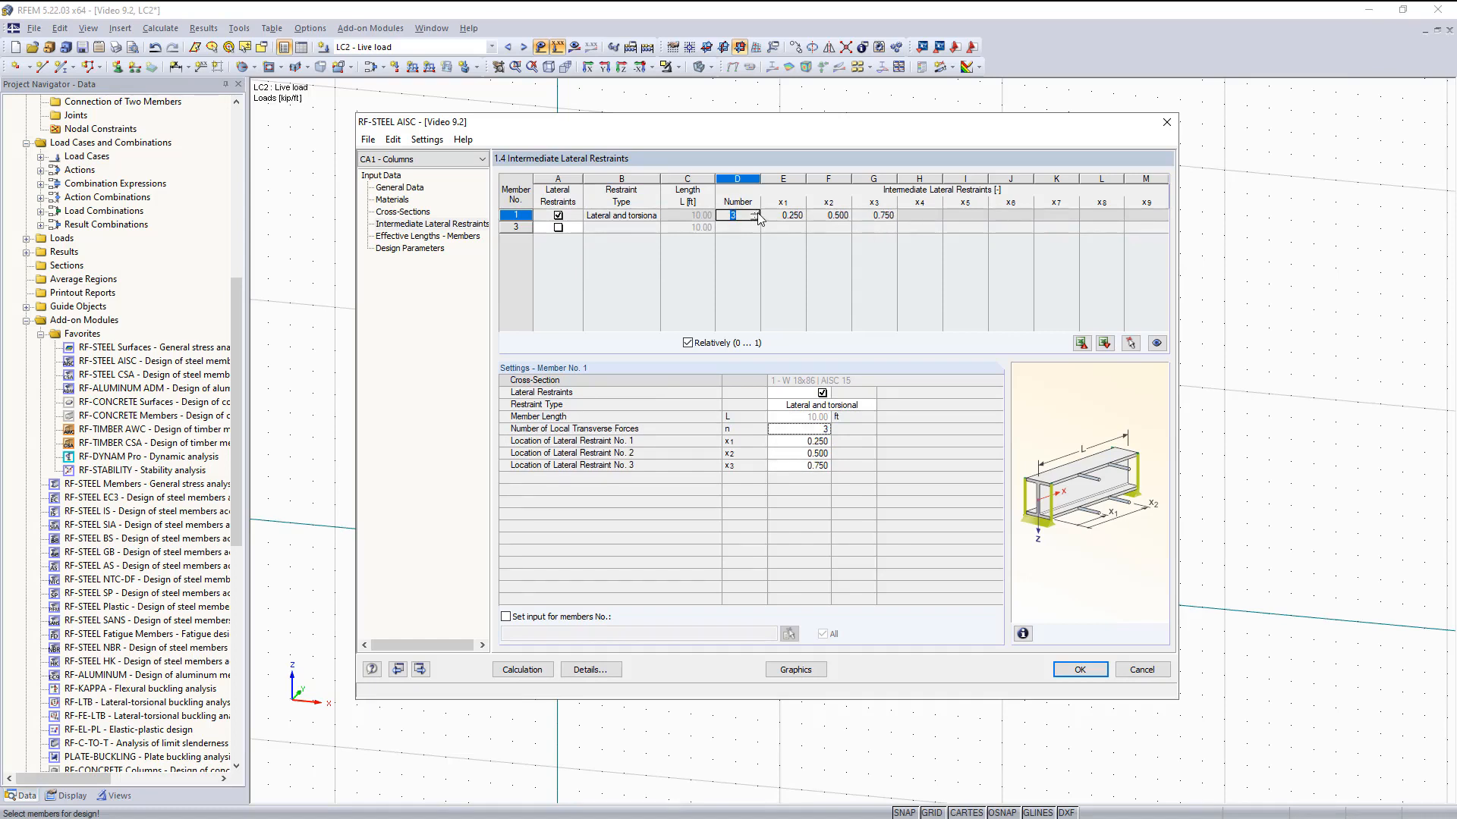
click(840, 217)
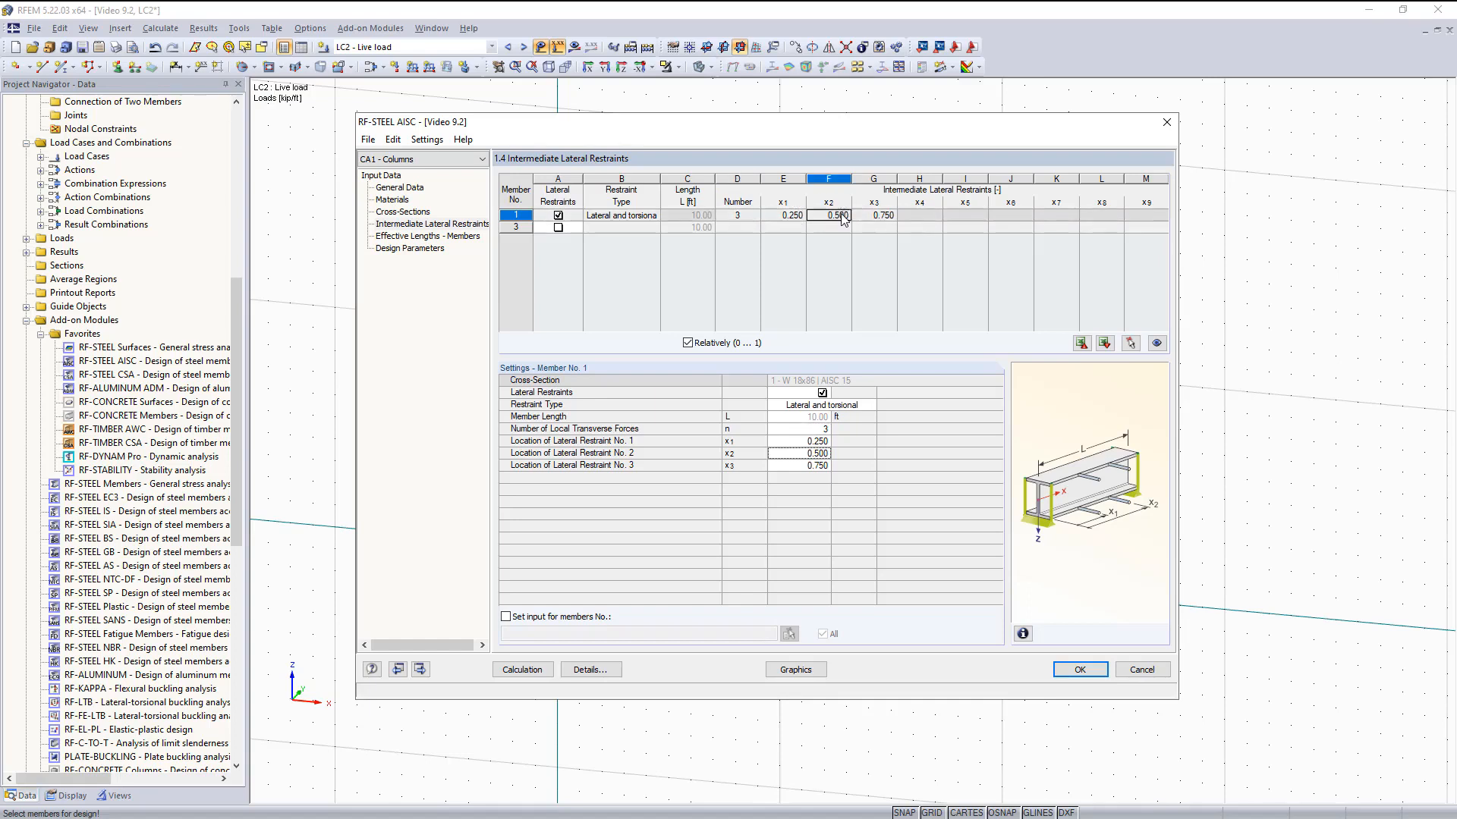
click(871, 218)
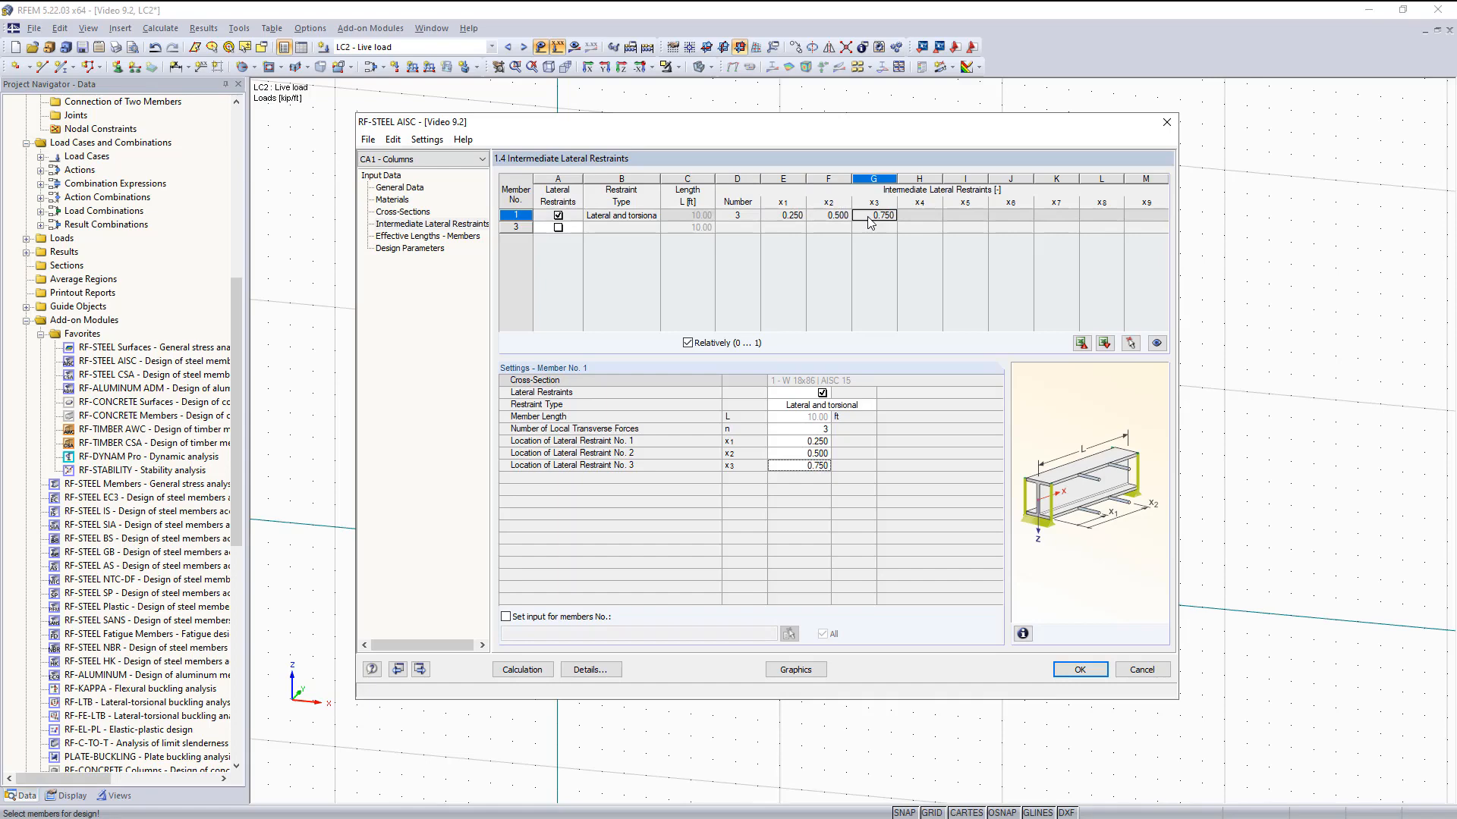
- Examine the columns' effective length settings and the options for member 1's lateral-torsional buckling moment
click(396, 237)
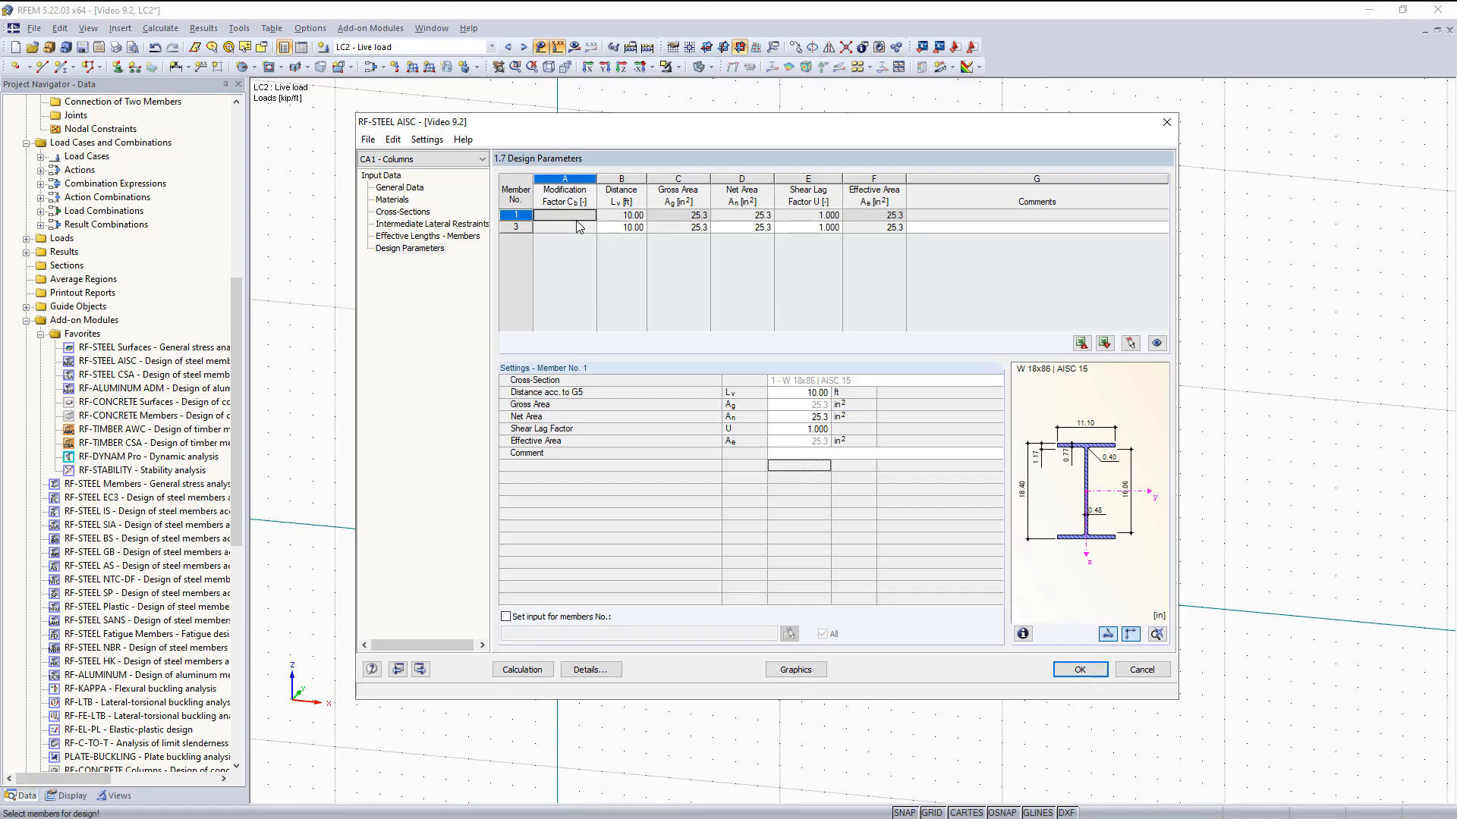
click(459, 236)
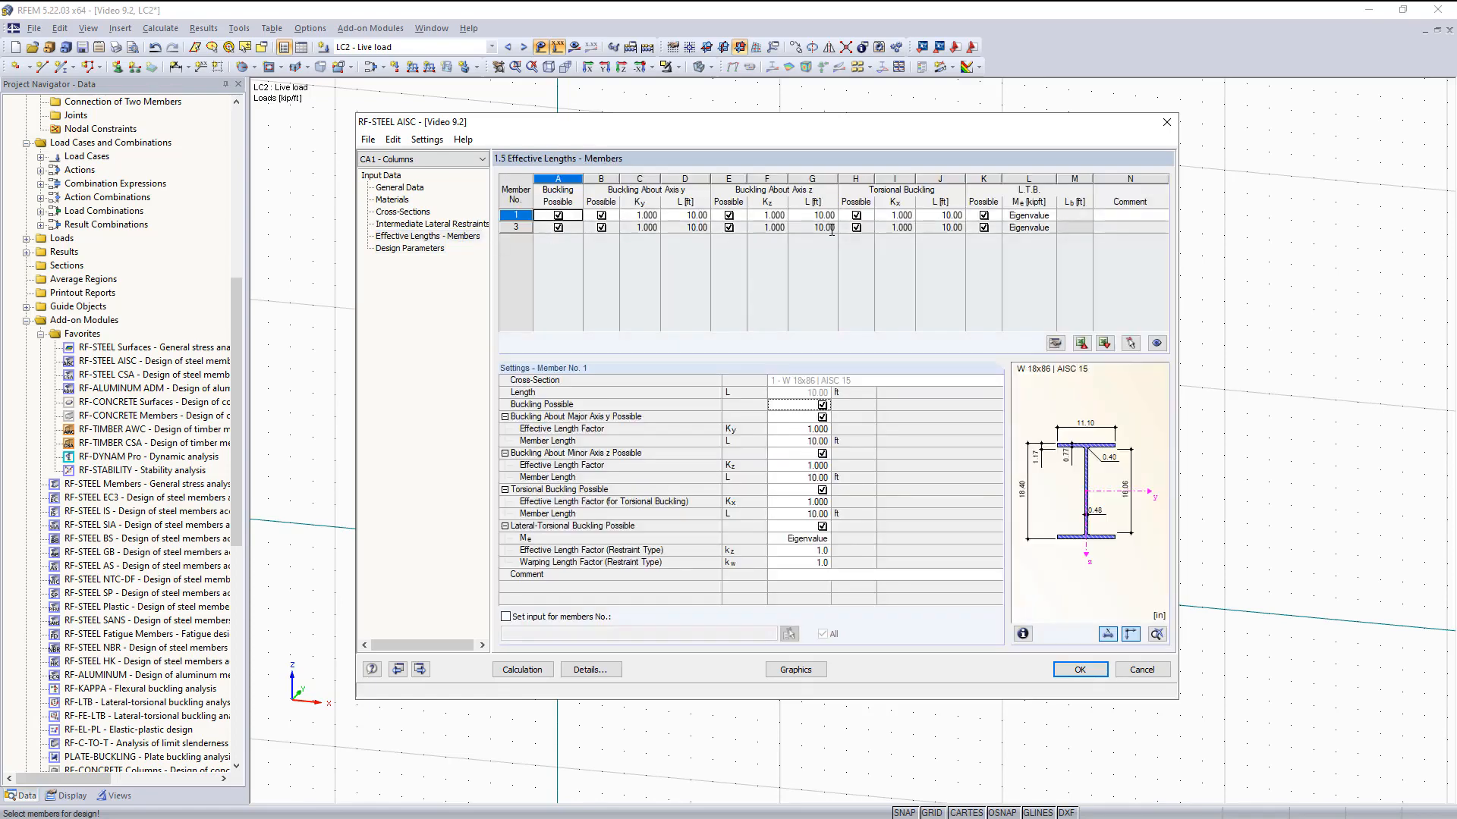
click(1036, 217)
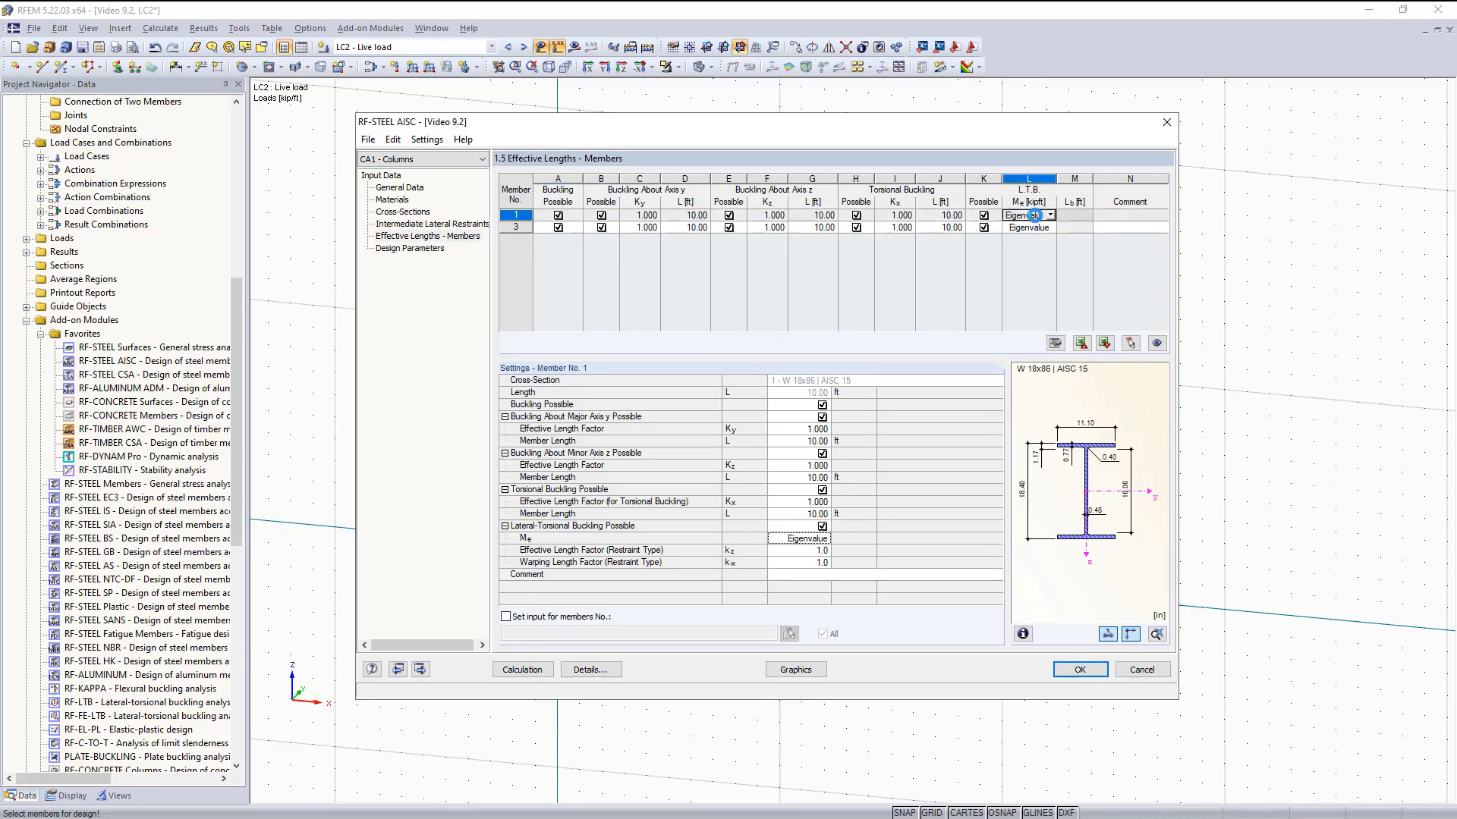
click(1051, 215)
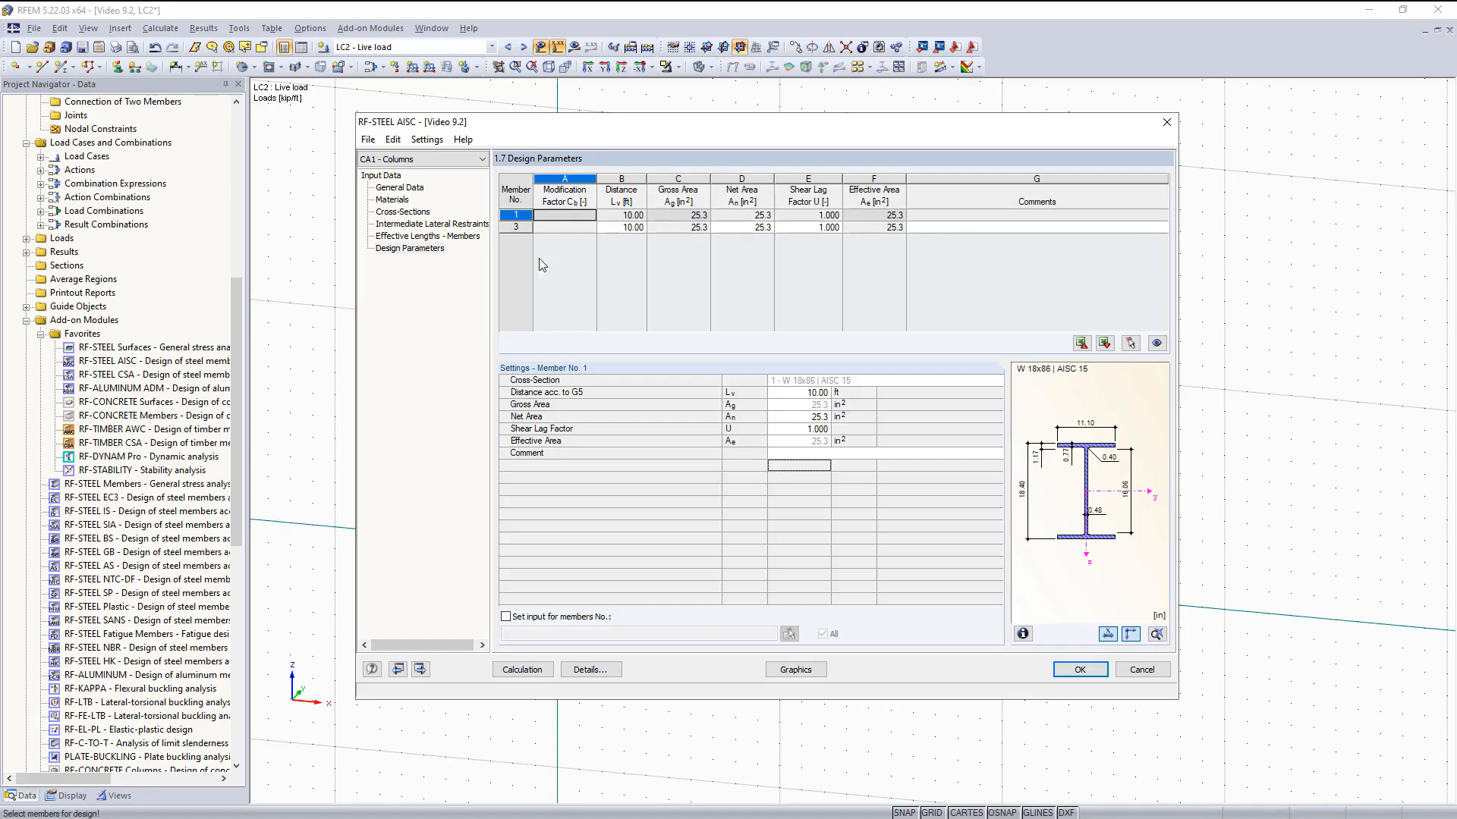
- Create a new RF-STEEL AISC design case number 2 with the description Beams
click(381, 160)
click(381, 160)
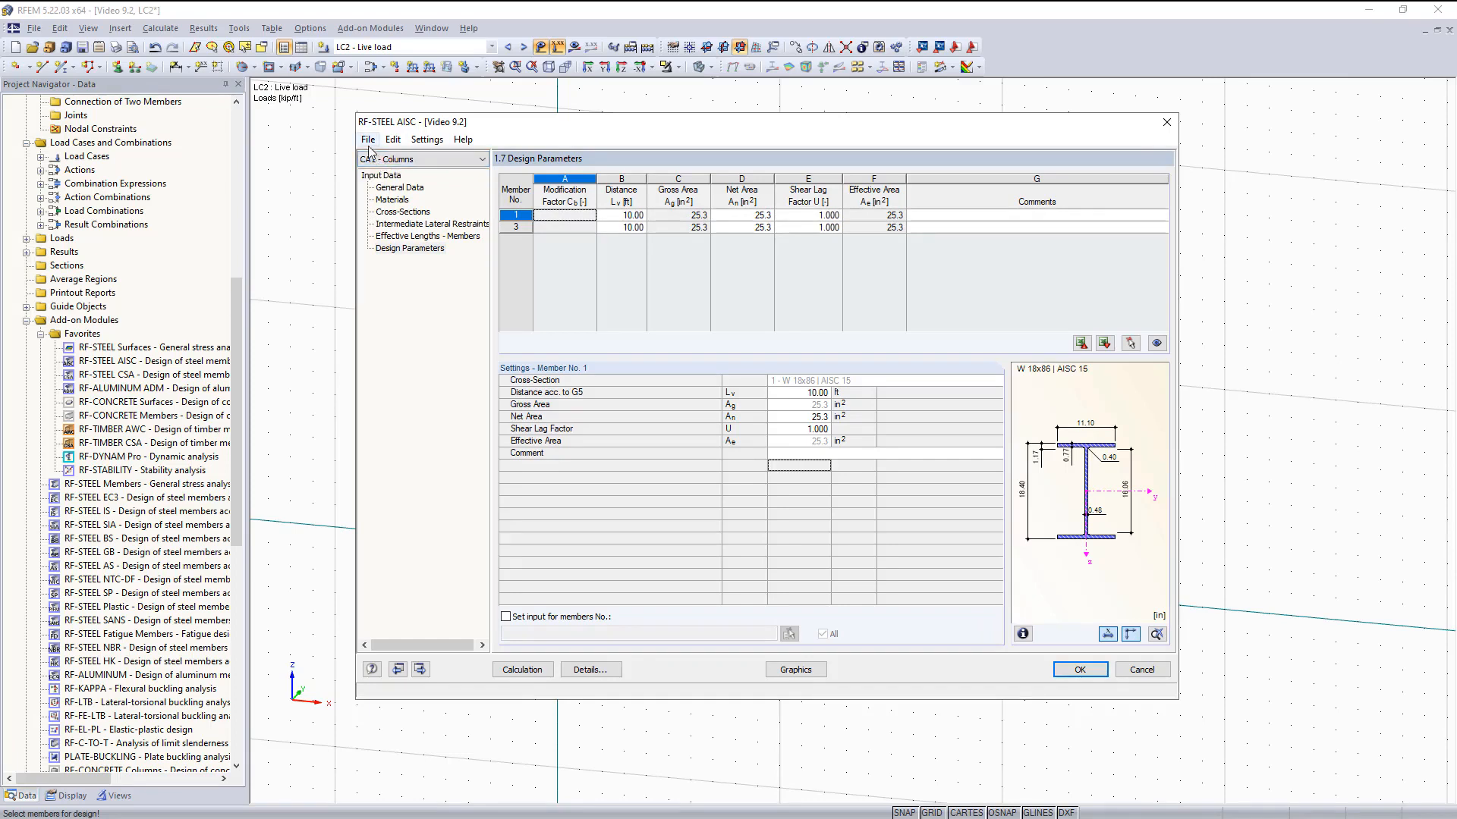
click(367, 140)
click(389, 158)
text(Beams)
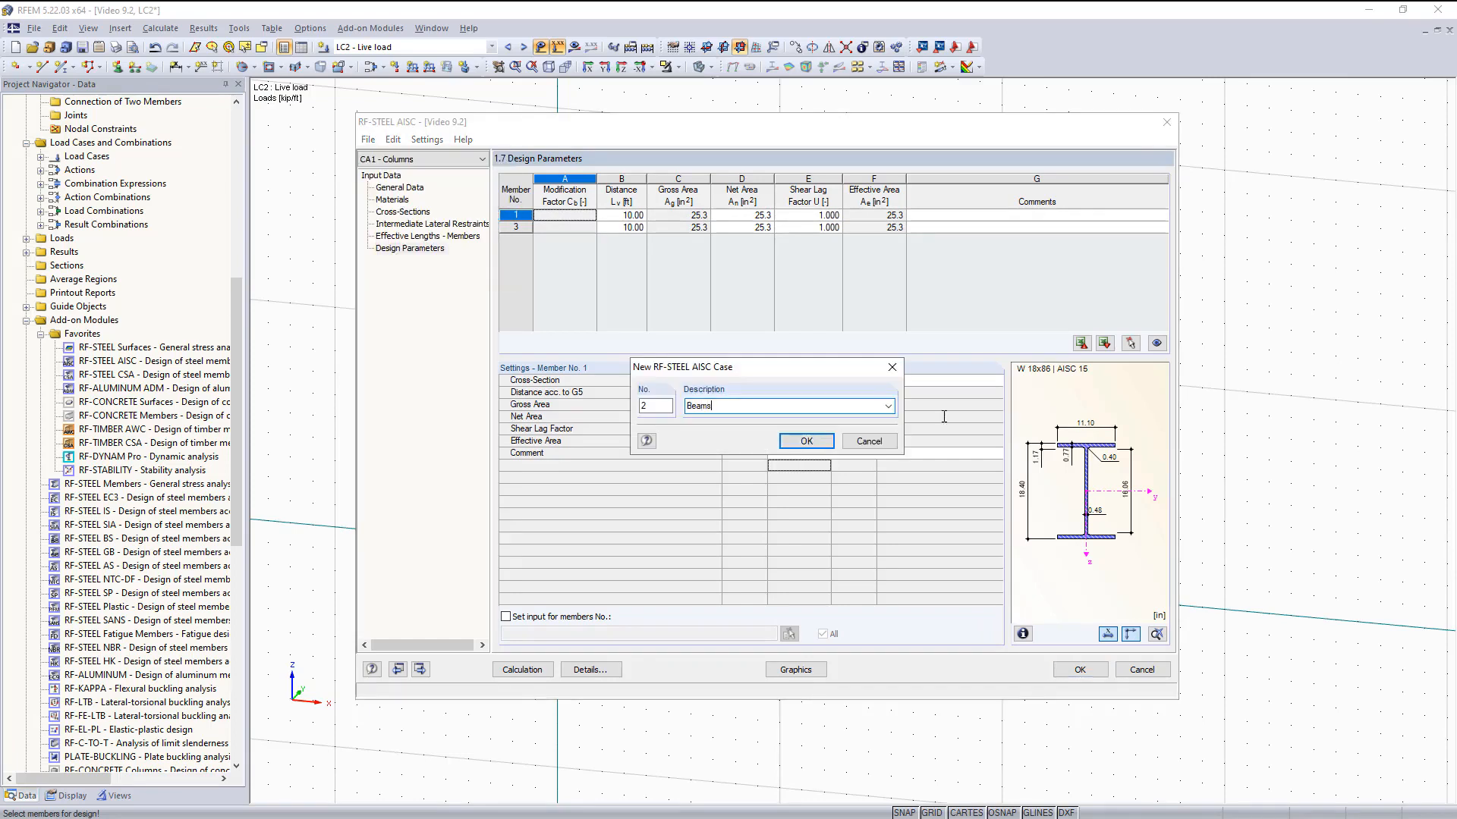
click(807, 442)
click(727, 442)
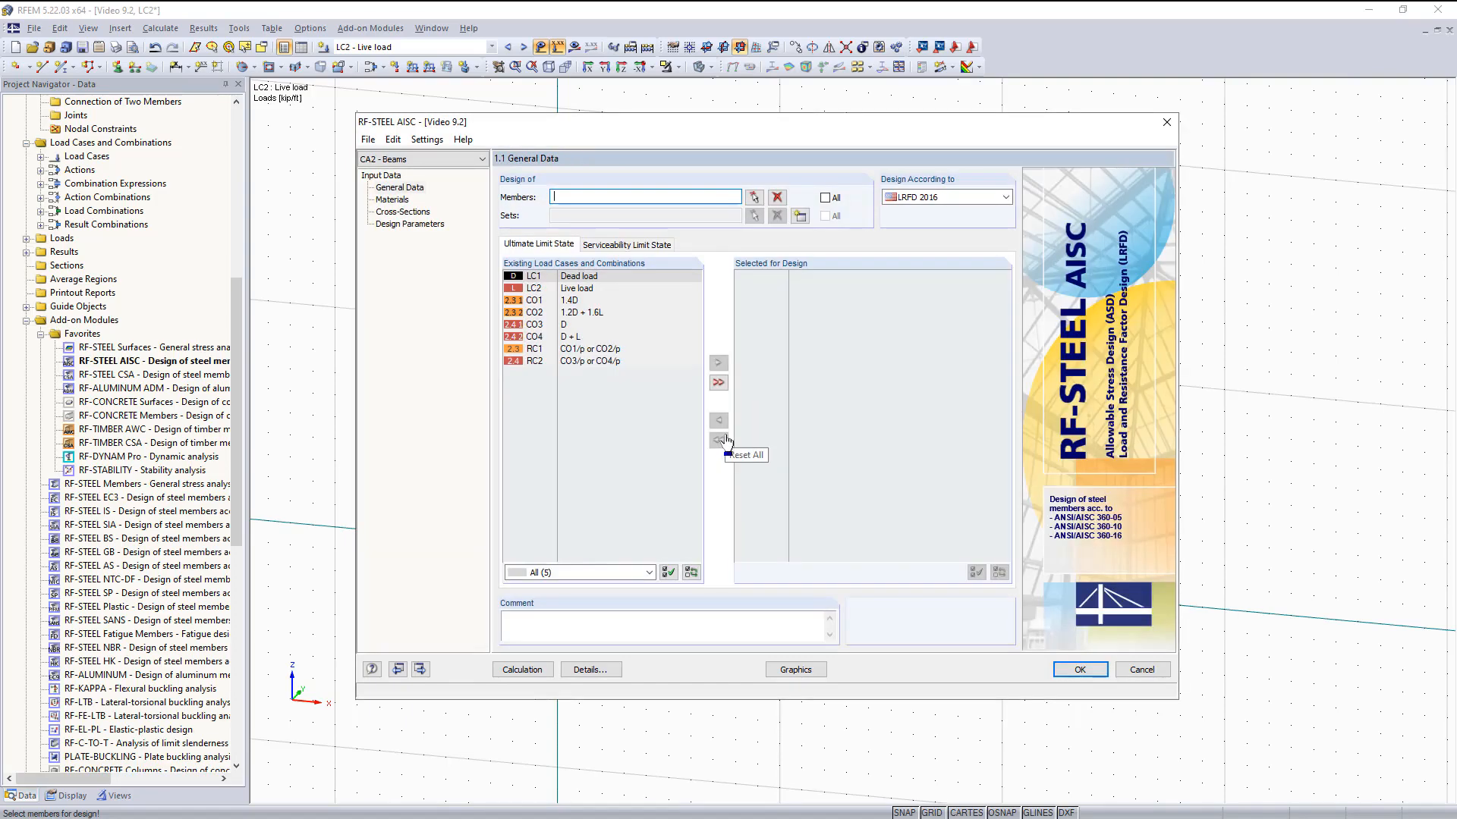
- Assign the frame's horizontal beam, member 2, to the Beams case and set its design standard to ASD 2016
click(401, 189)
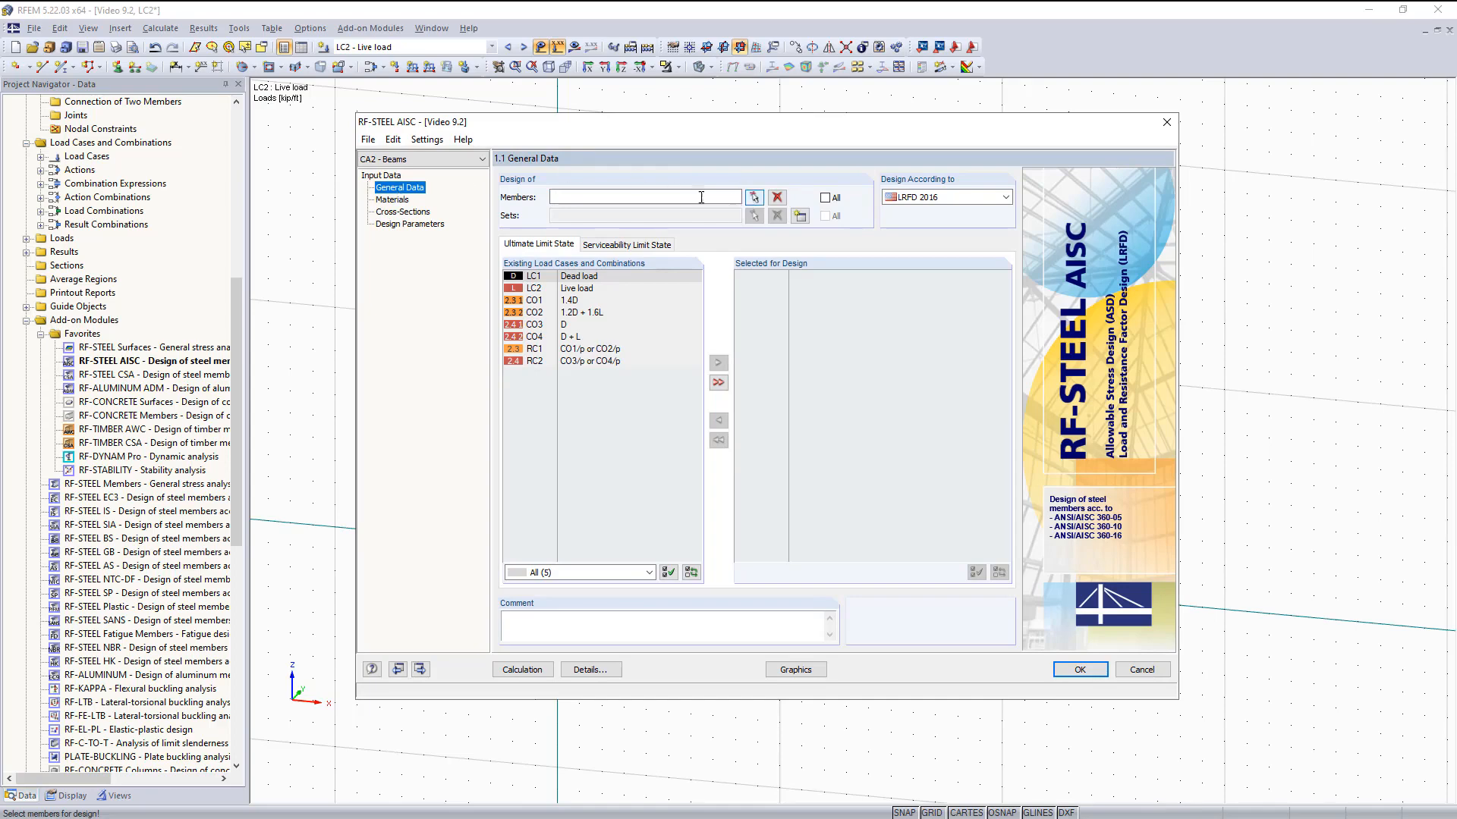
click(753, 199)
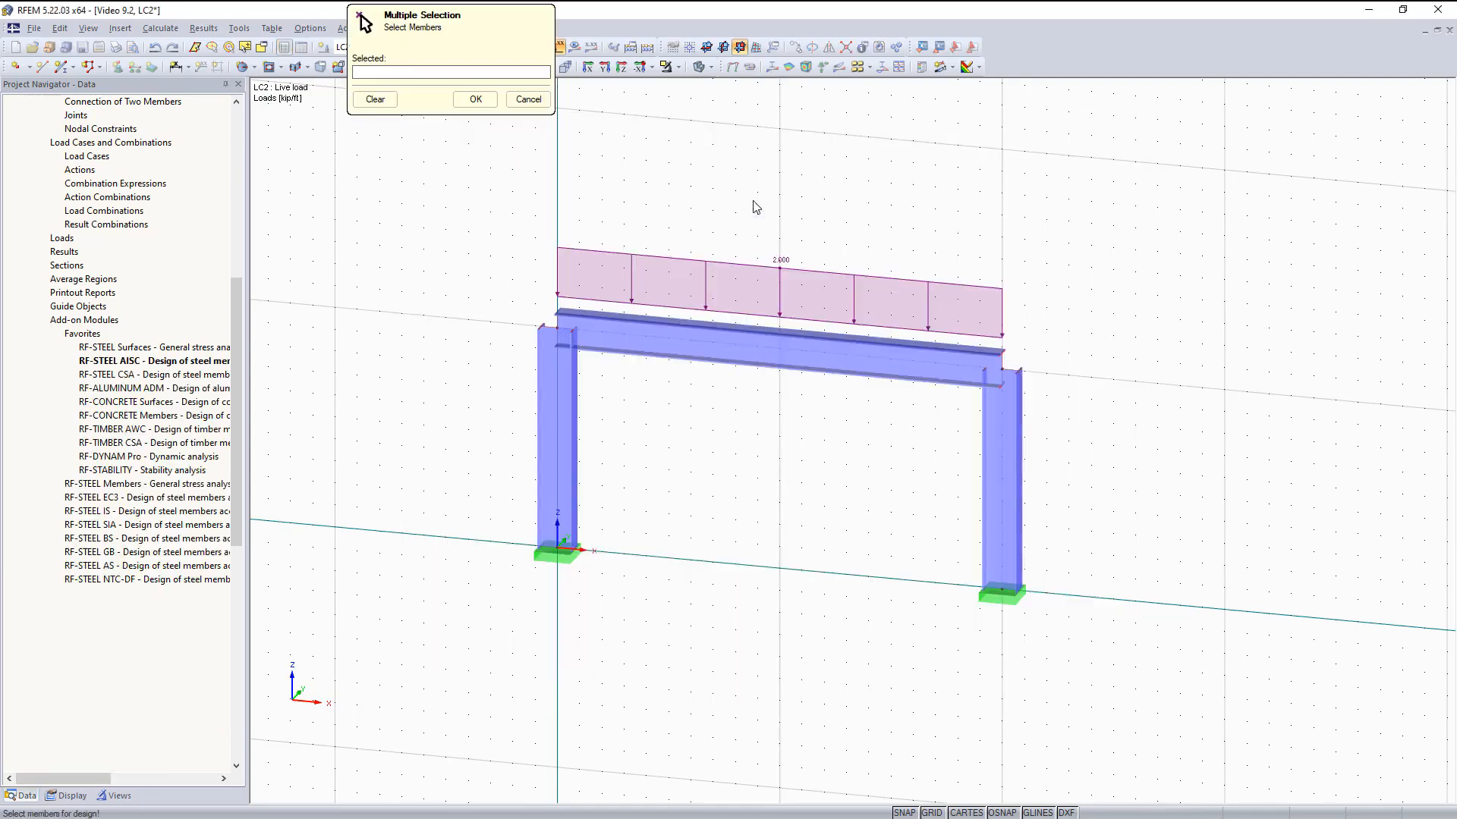
click(780, 345)
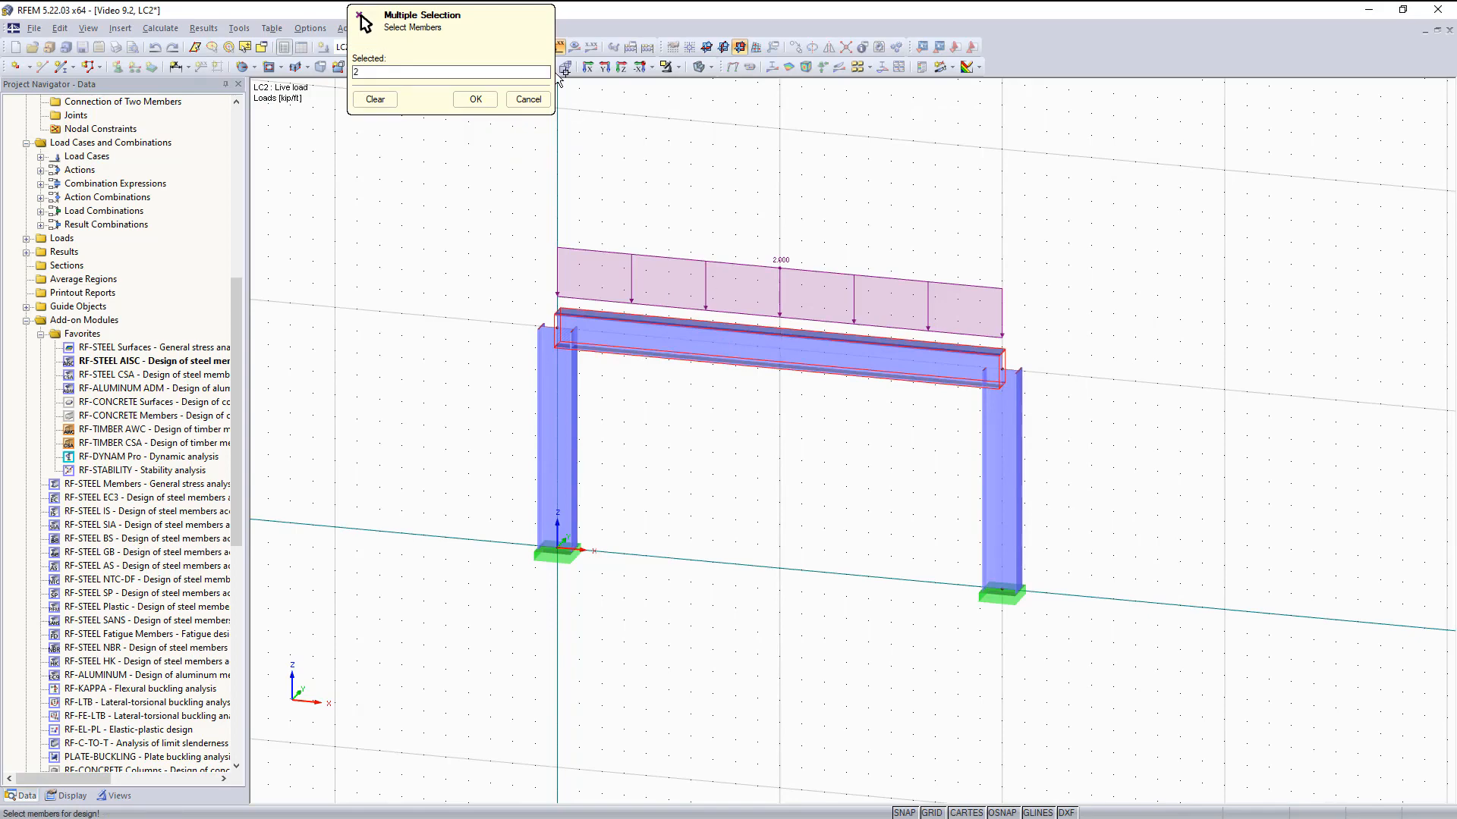
click(476, 99)
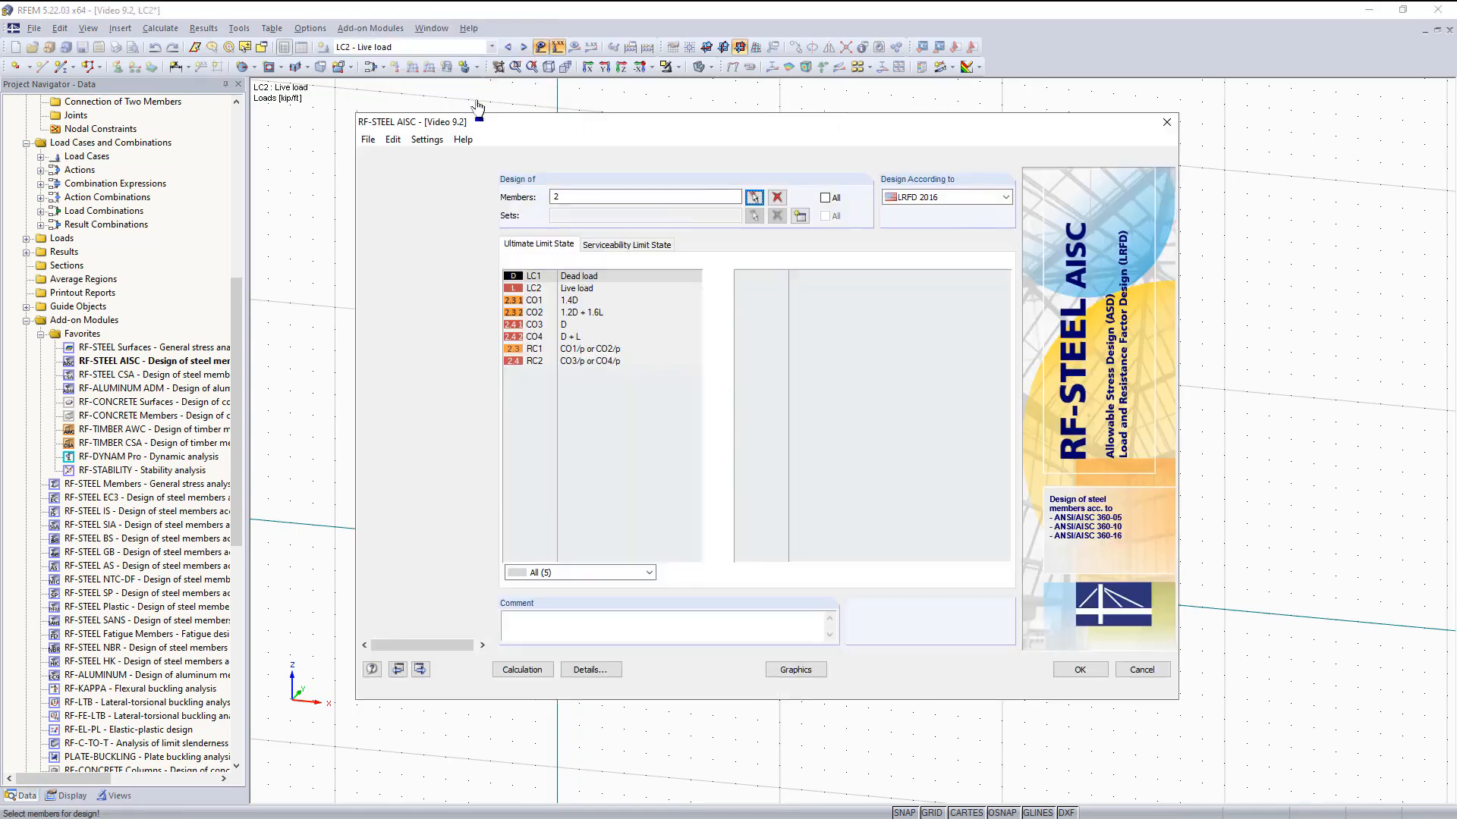
click(968, 199)
click(954, 224)
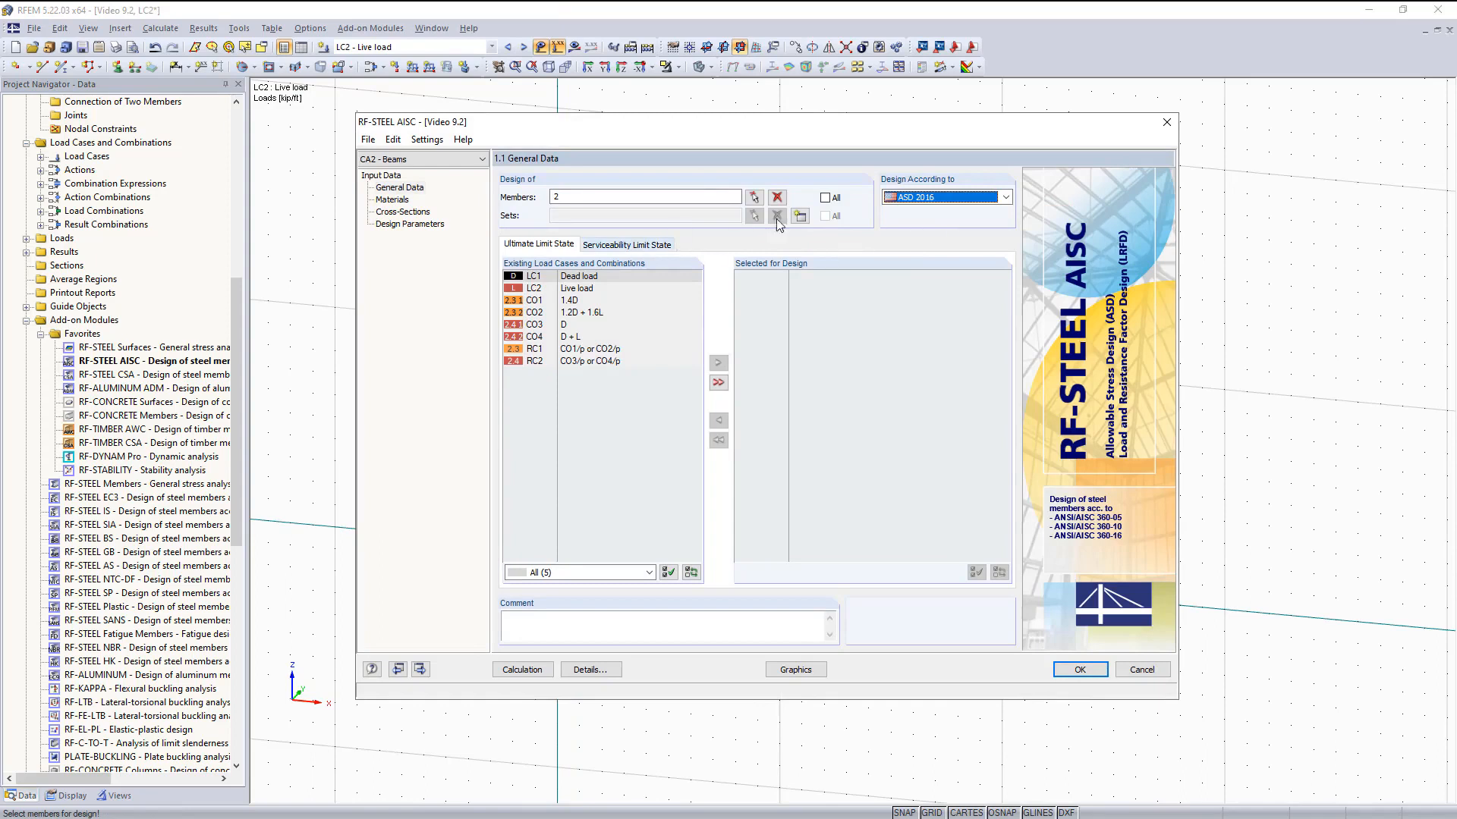
- Select the combinations CO3, CO4 and RC2 for the Beams case's serviceability limit state design
click(592, 248)
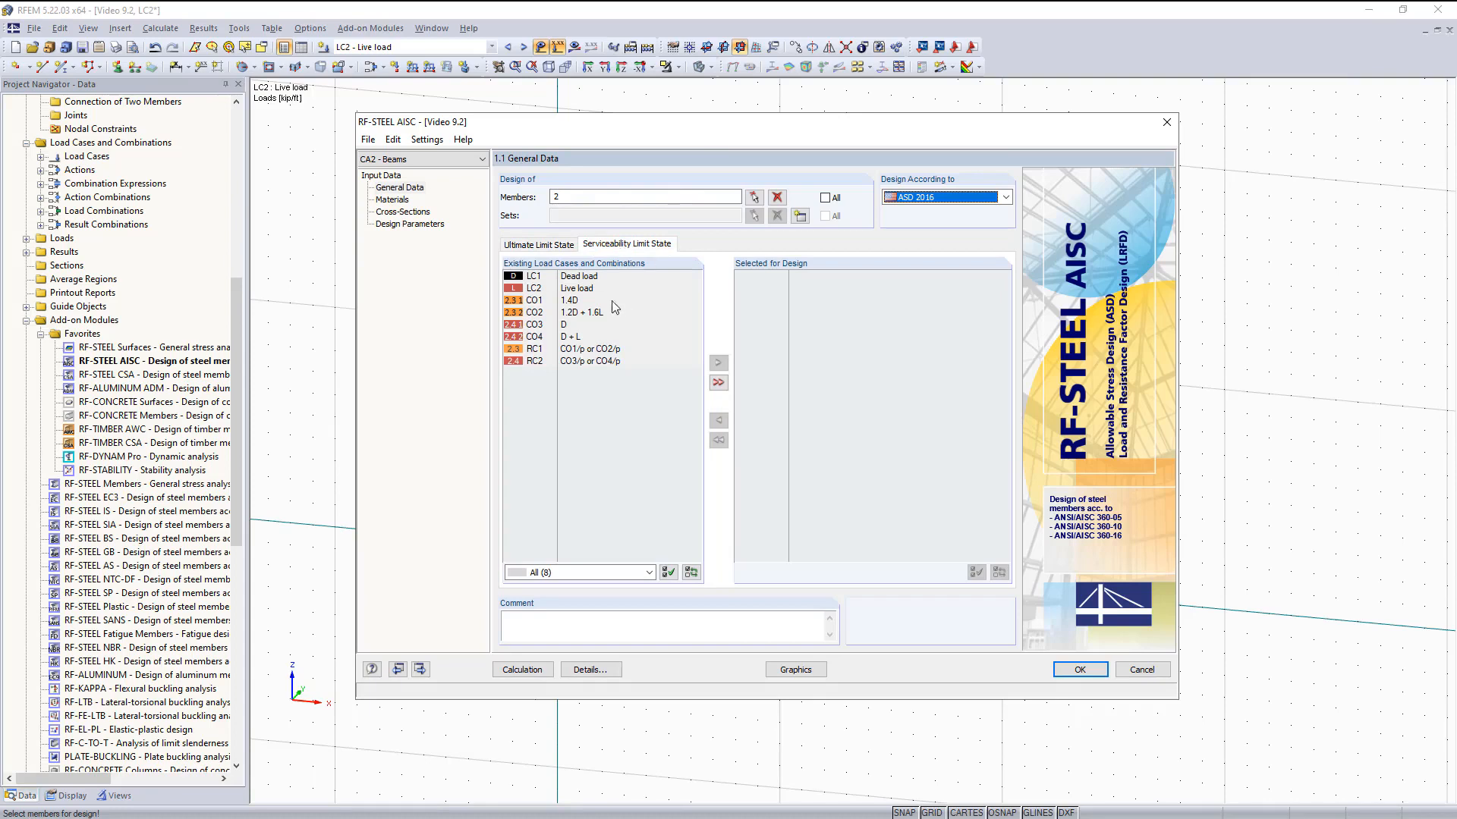
click(591, 289)
click(581, 326)
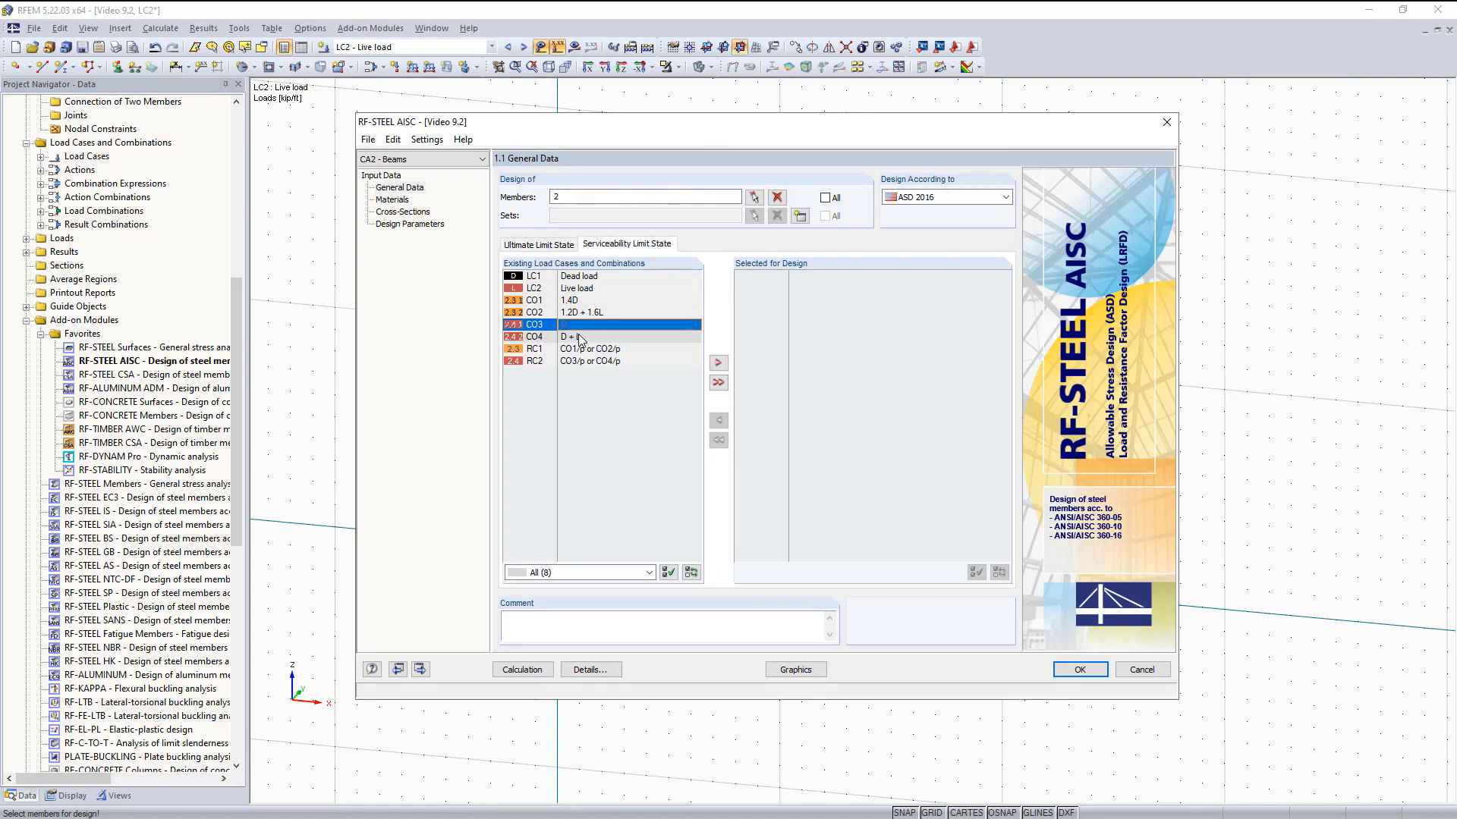
shift+click(580, 337)
ctrl+click(604, 361)
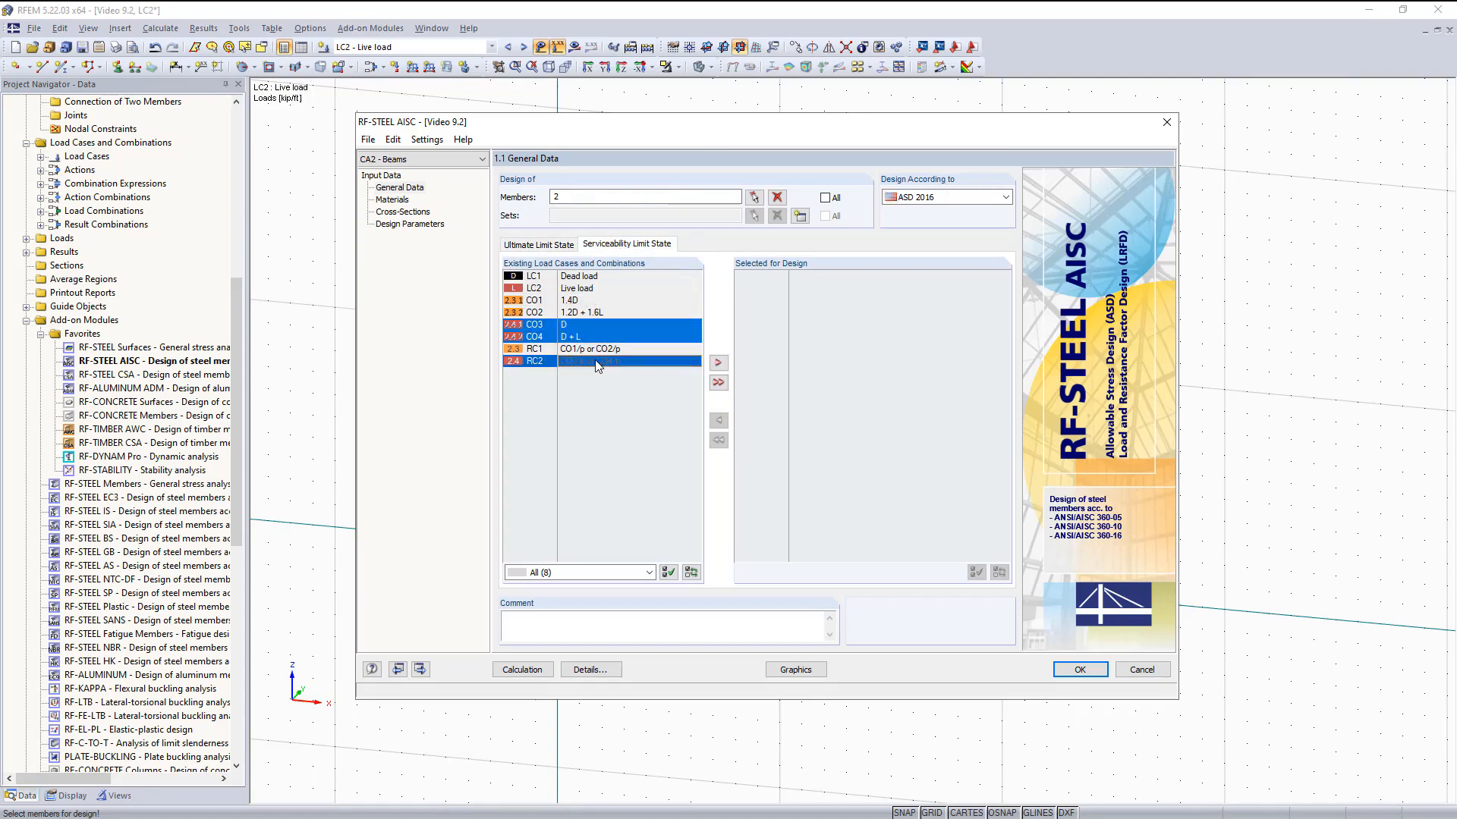
click(717, 363)
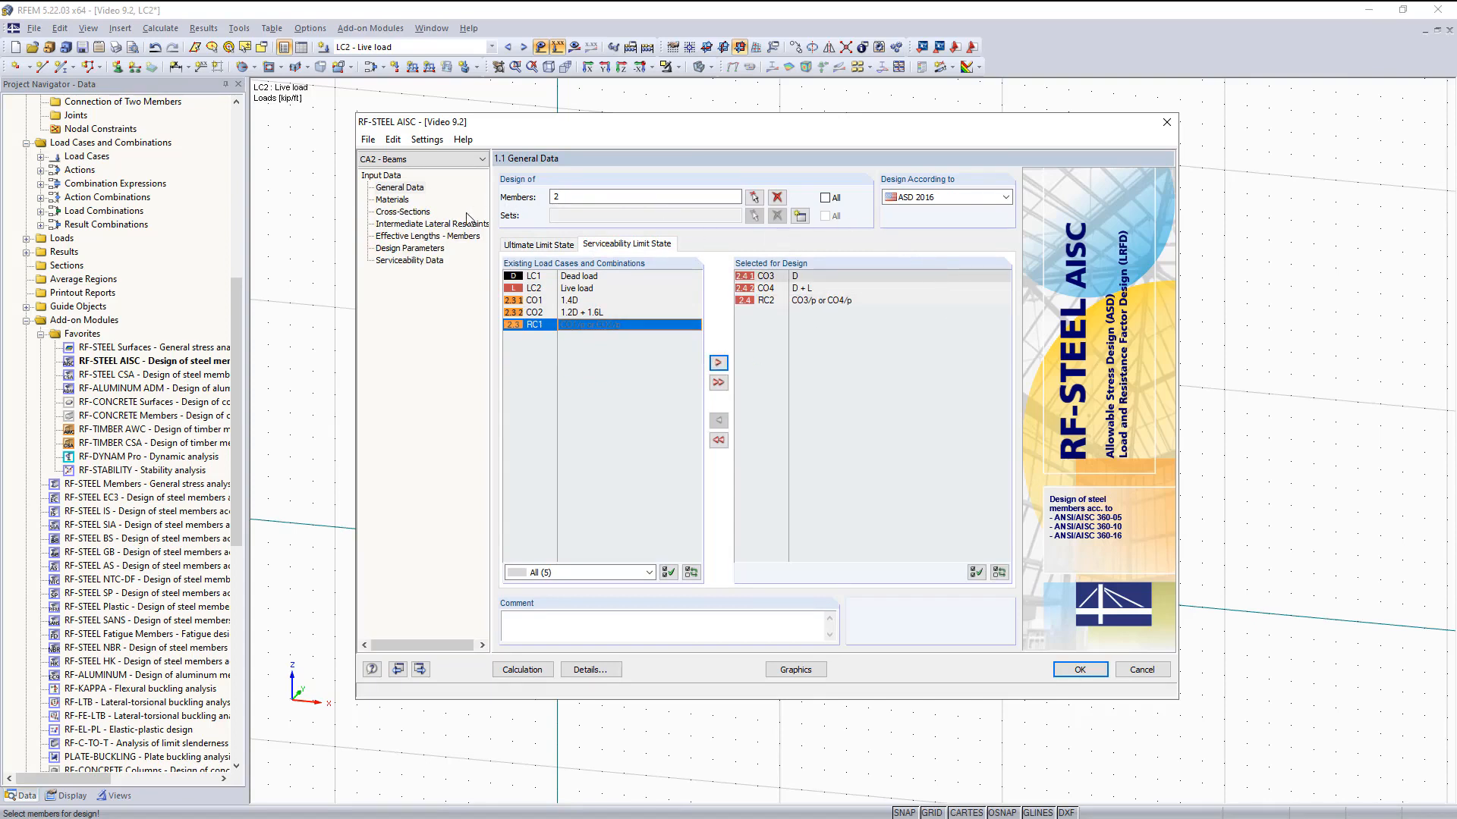
- Review the beam's materials, cross-section, intermediate lateral restraints, effective lengths and design parameters
click(390, 199)
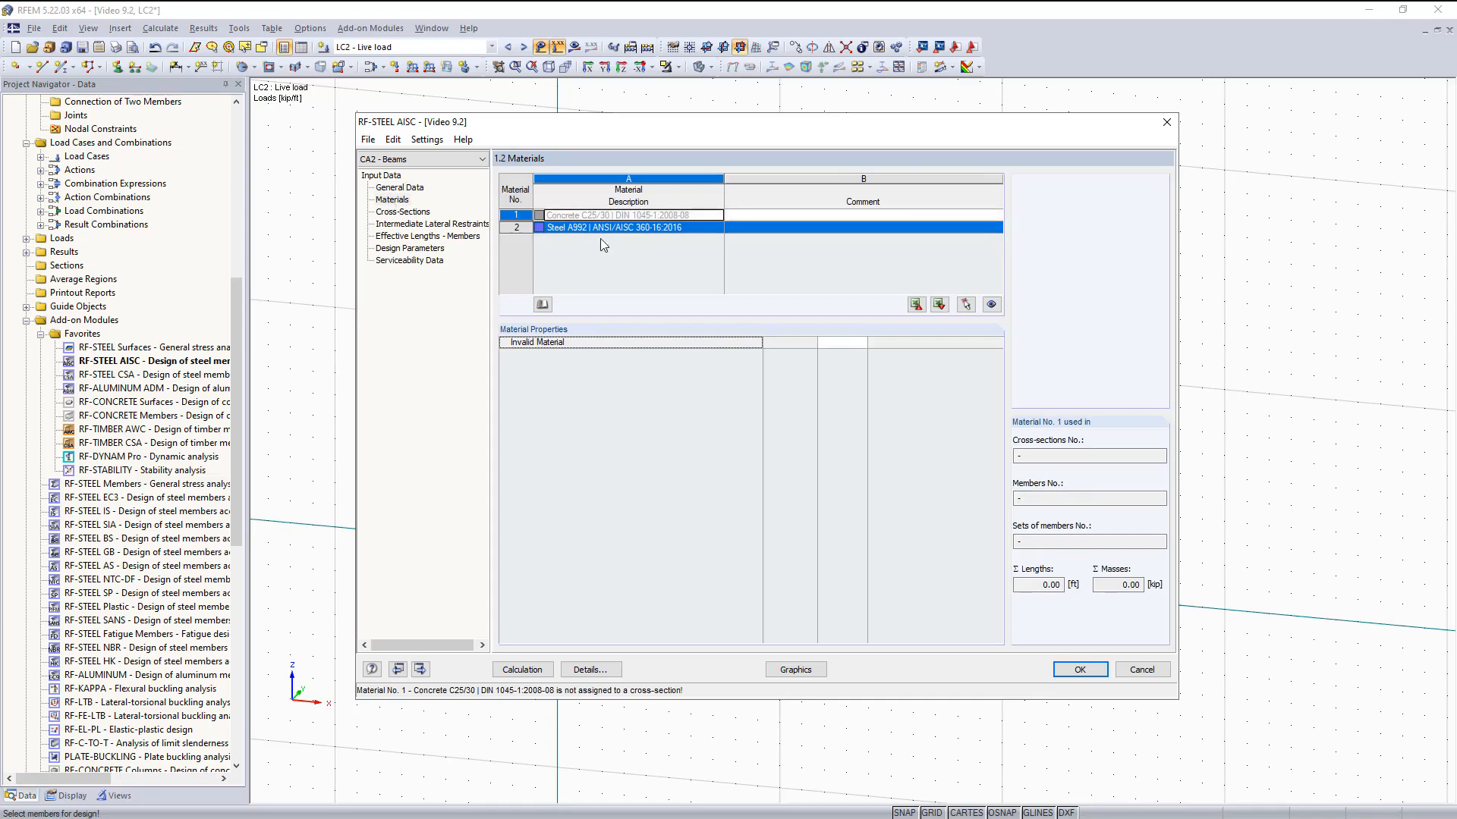
click(412, 216)
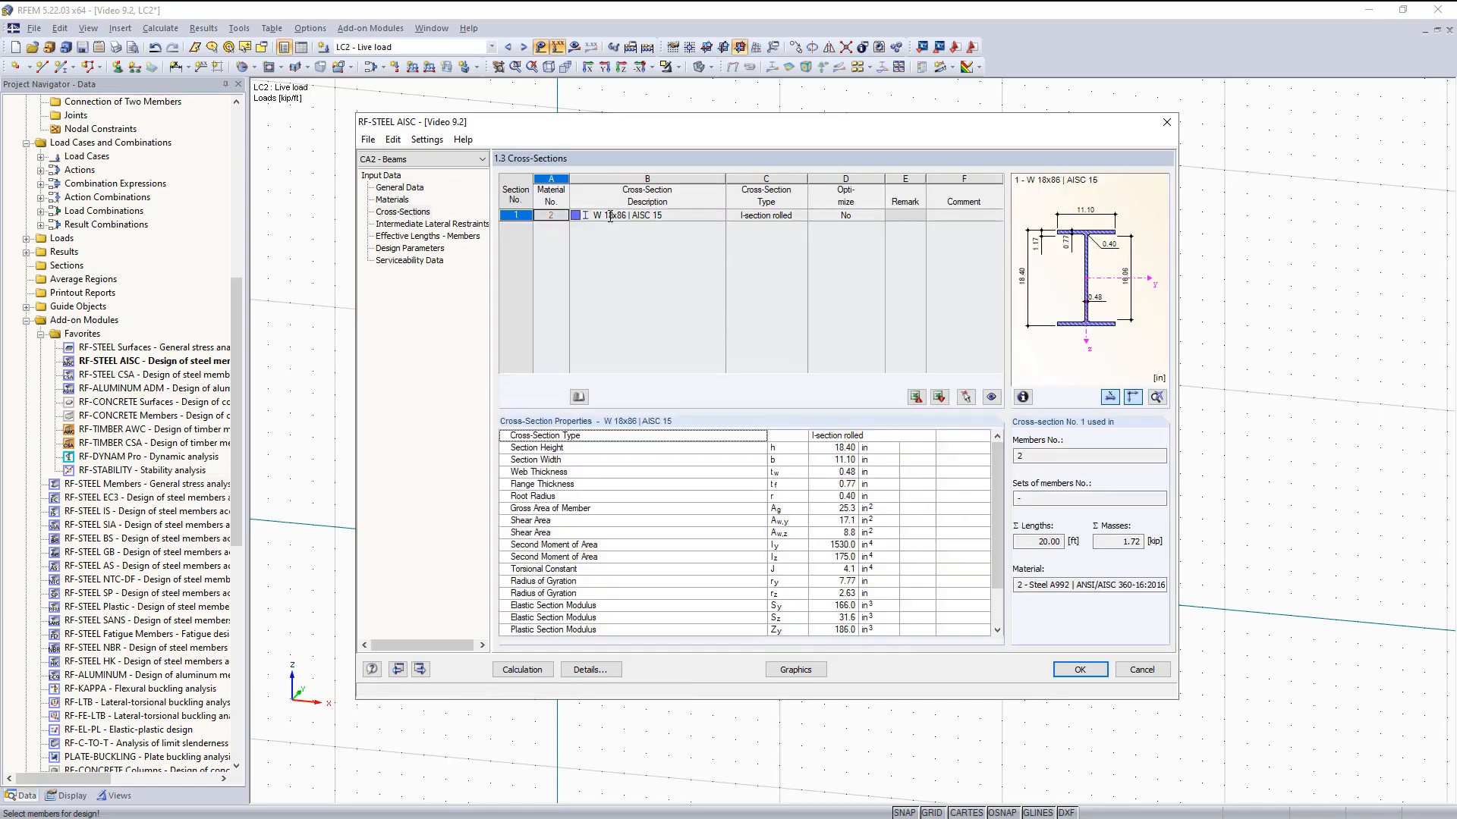
click(453, 225)
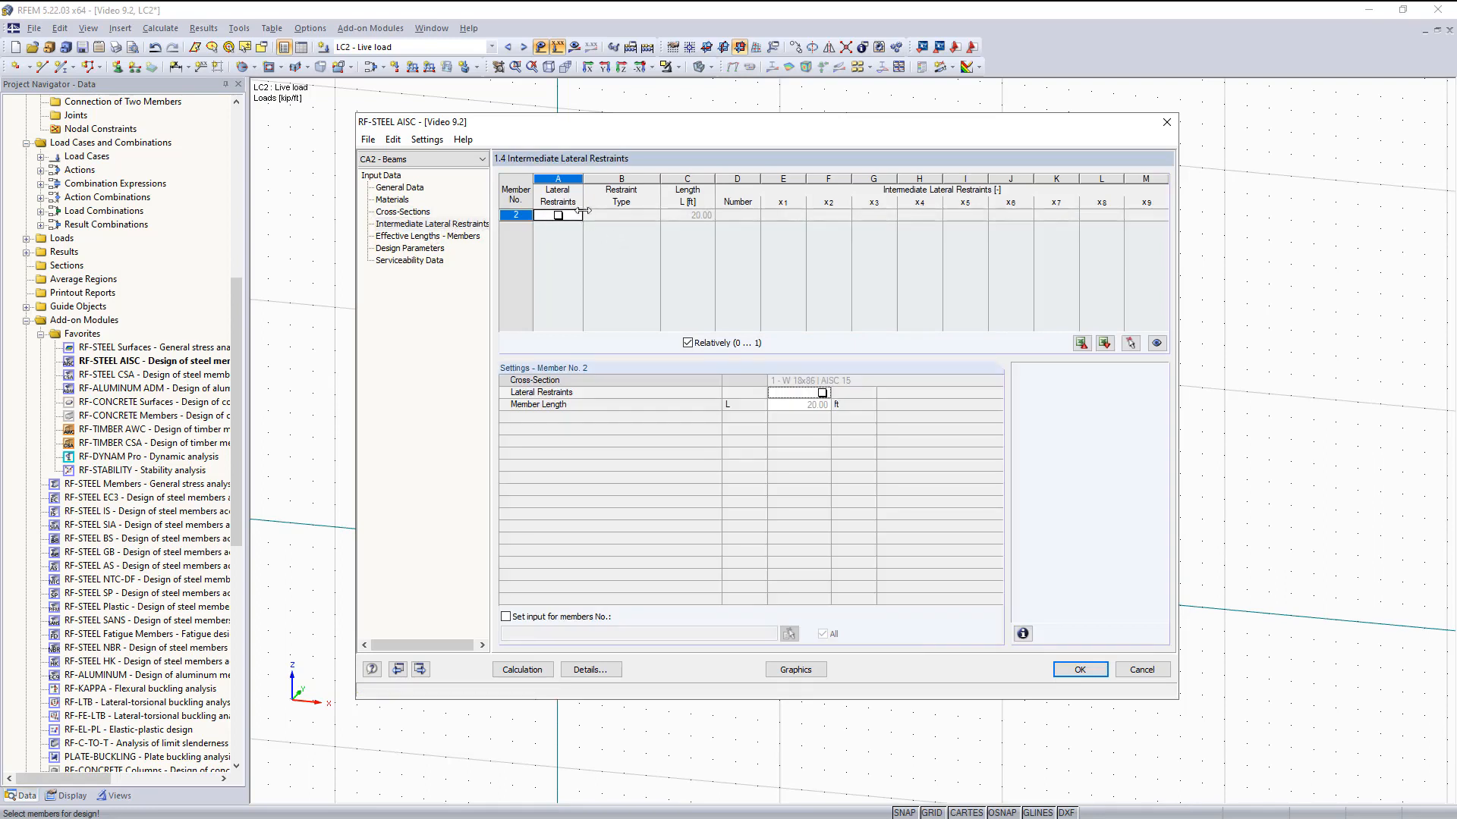
click(559, 215)
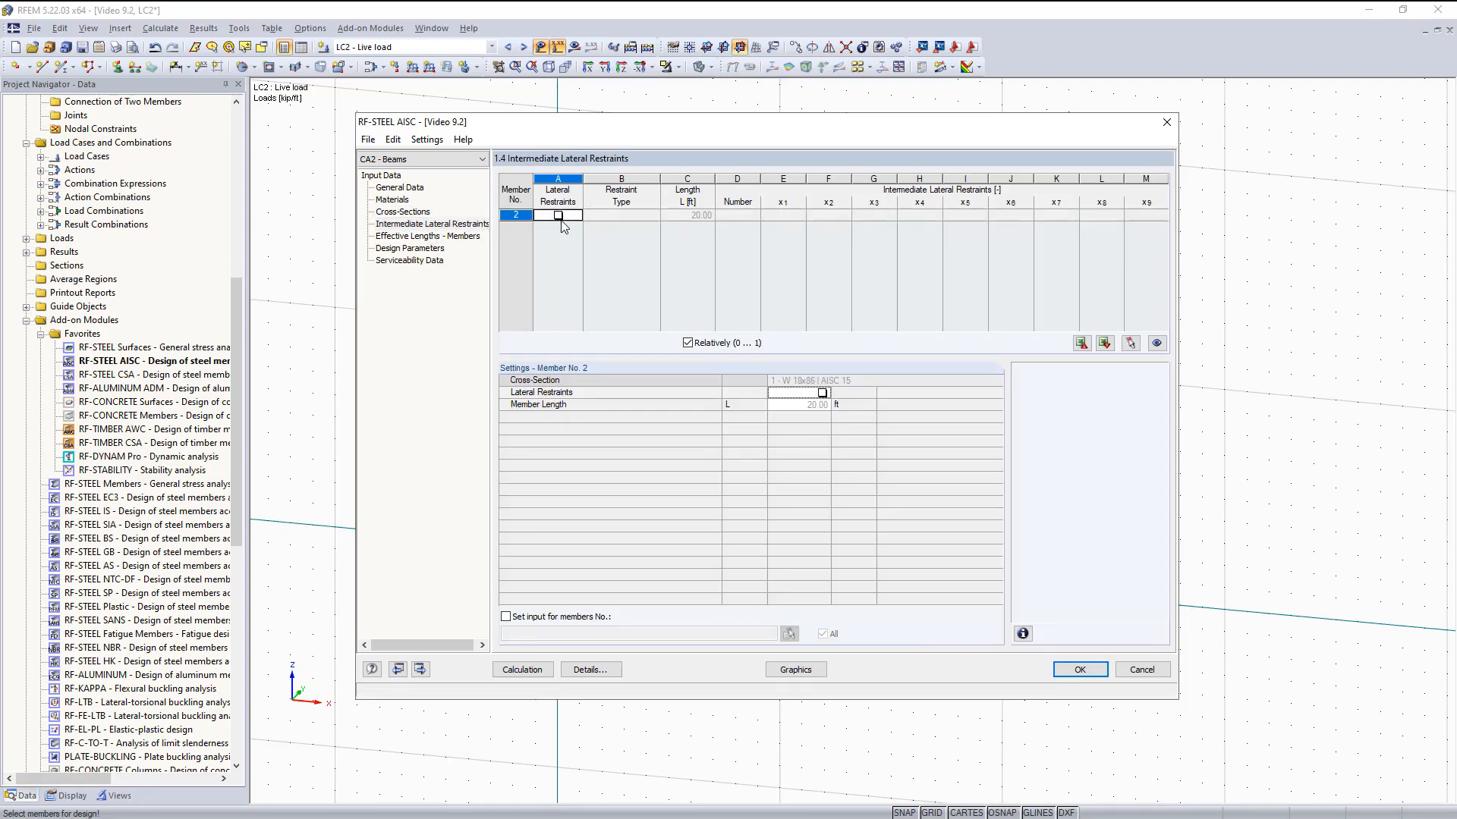
click(750, 215)
click(427, 236)
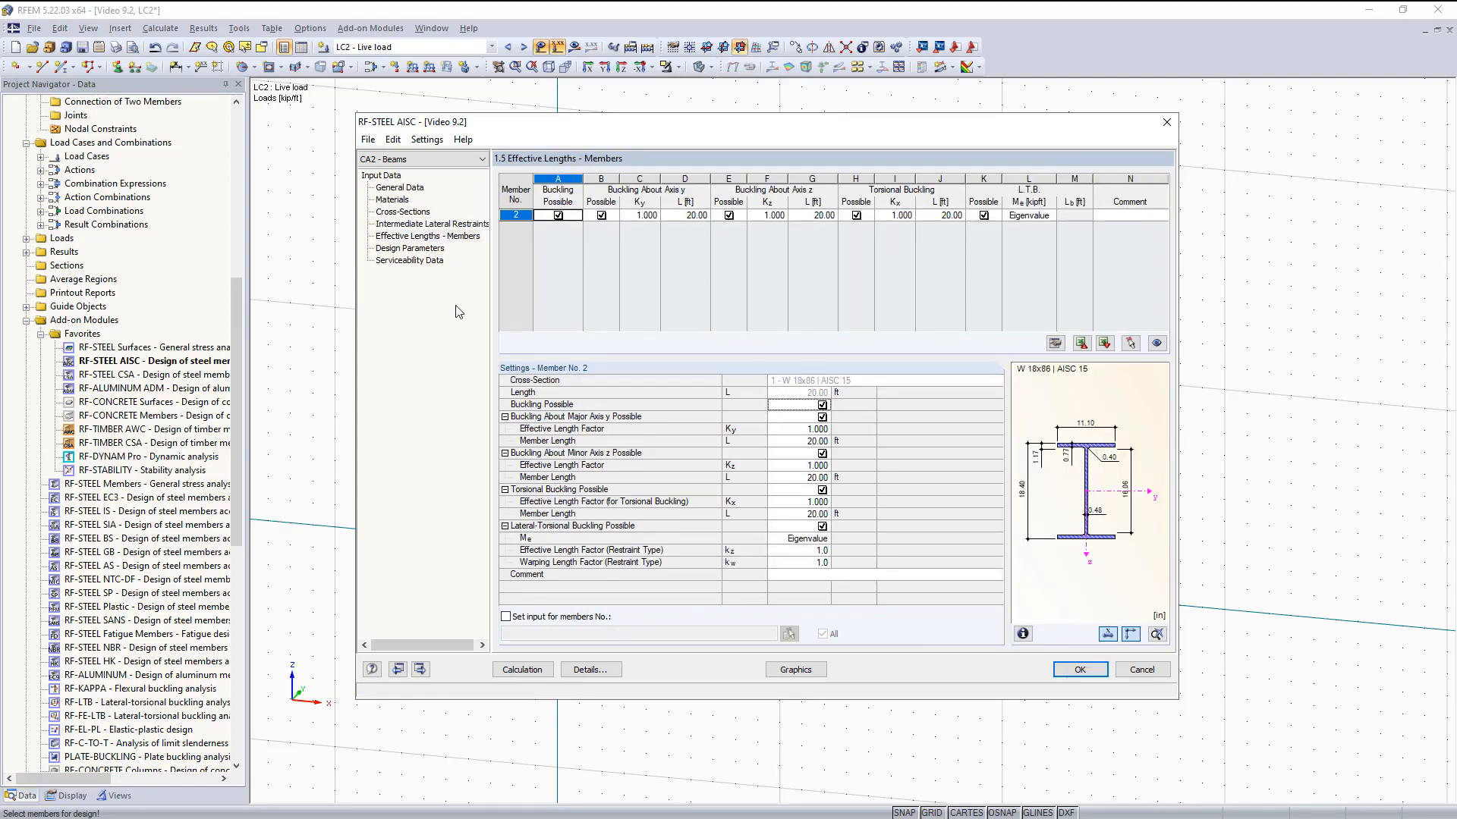
click(407, 248)
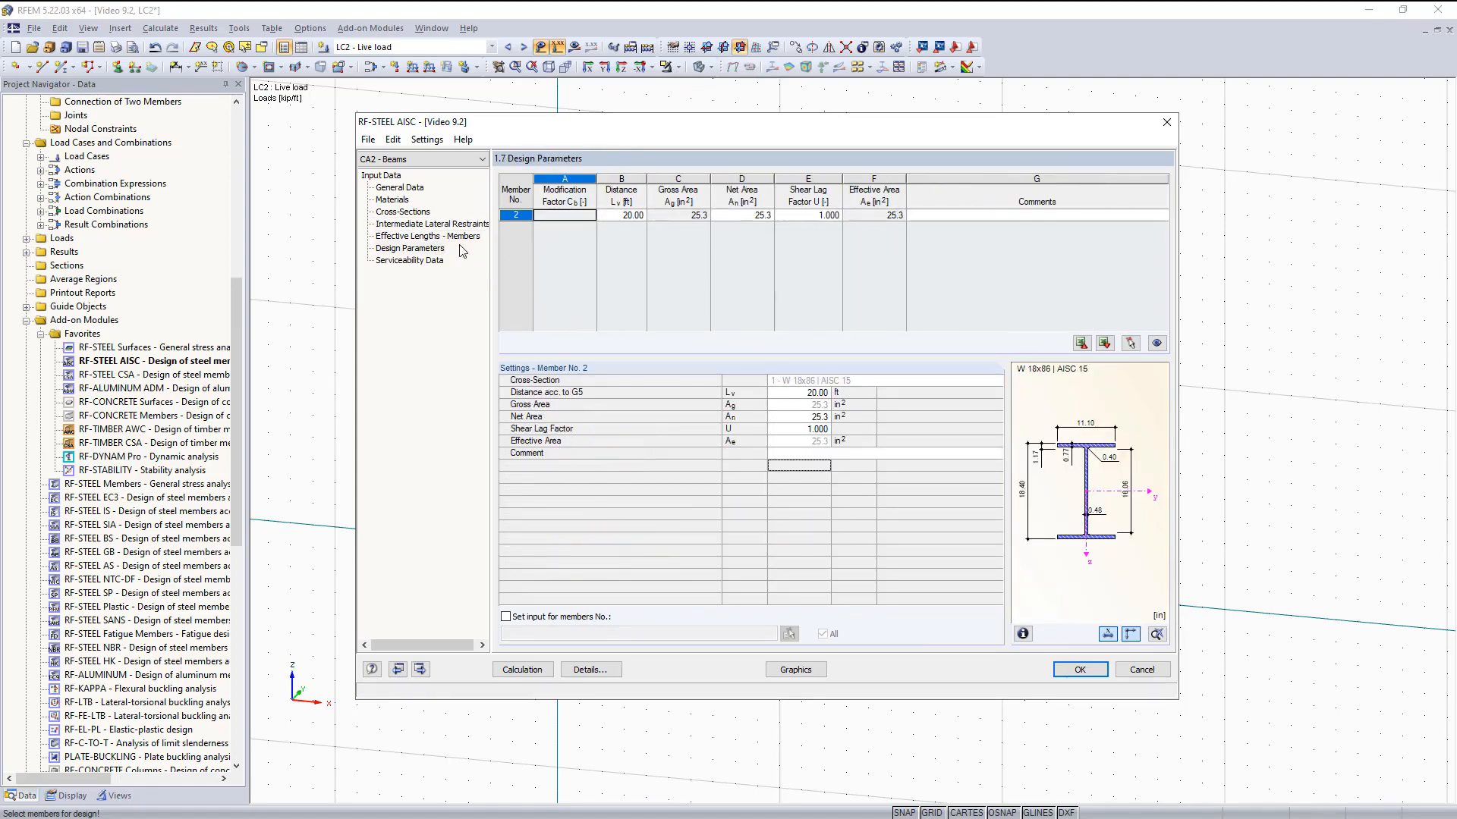
- Add a serviceability data entry that refers to a member and pick the horizontal beam, member 2, in the model
click(417, 262)
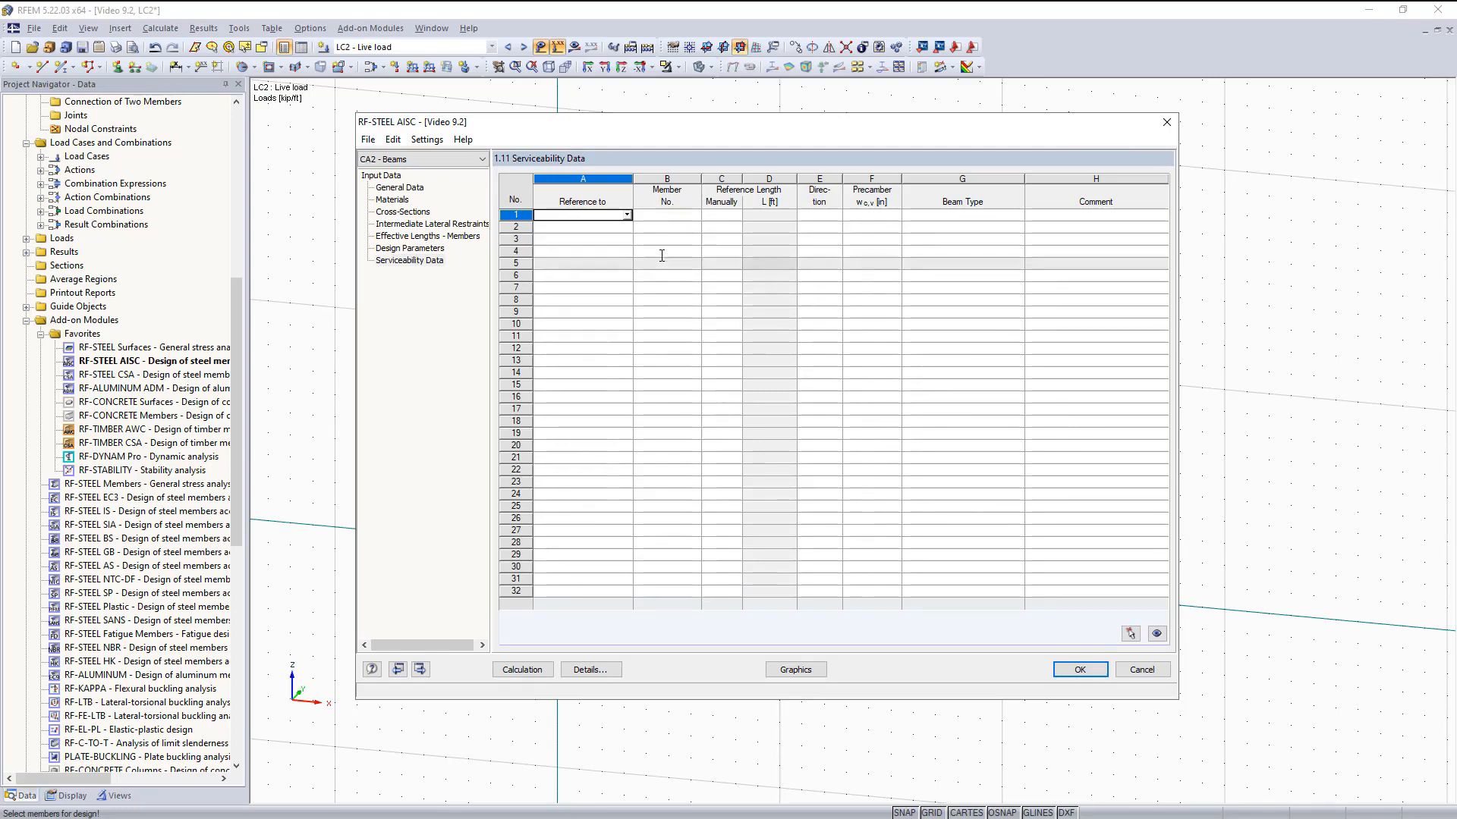
click(627, 215)
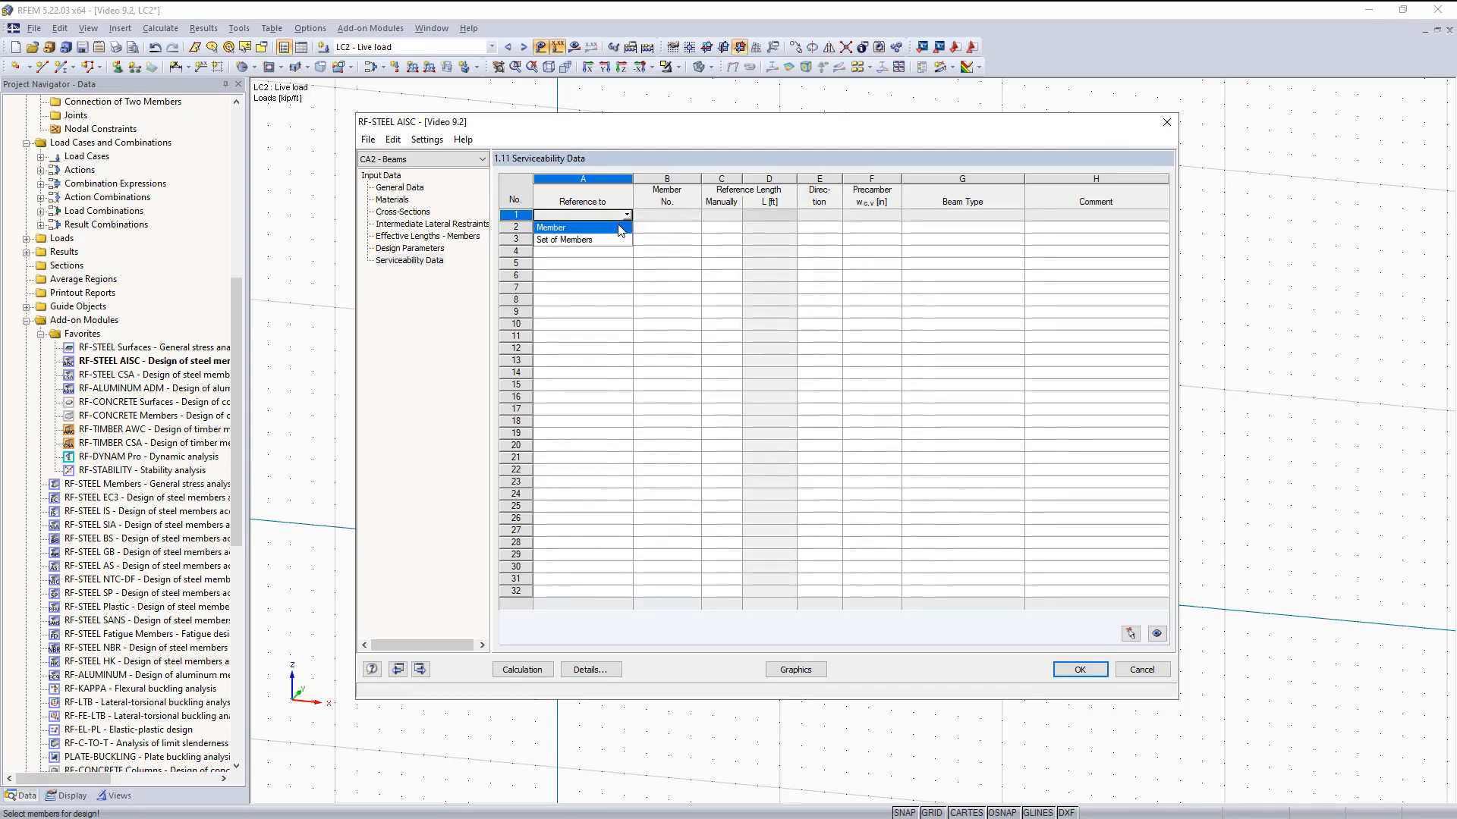
click(599, 228)
click(677, 215)
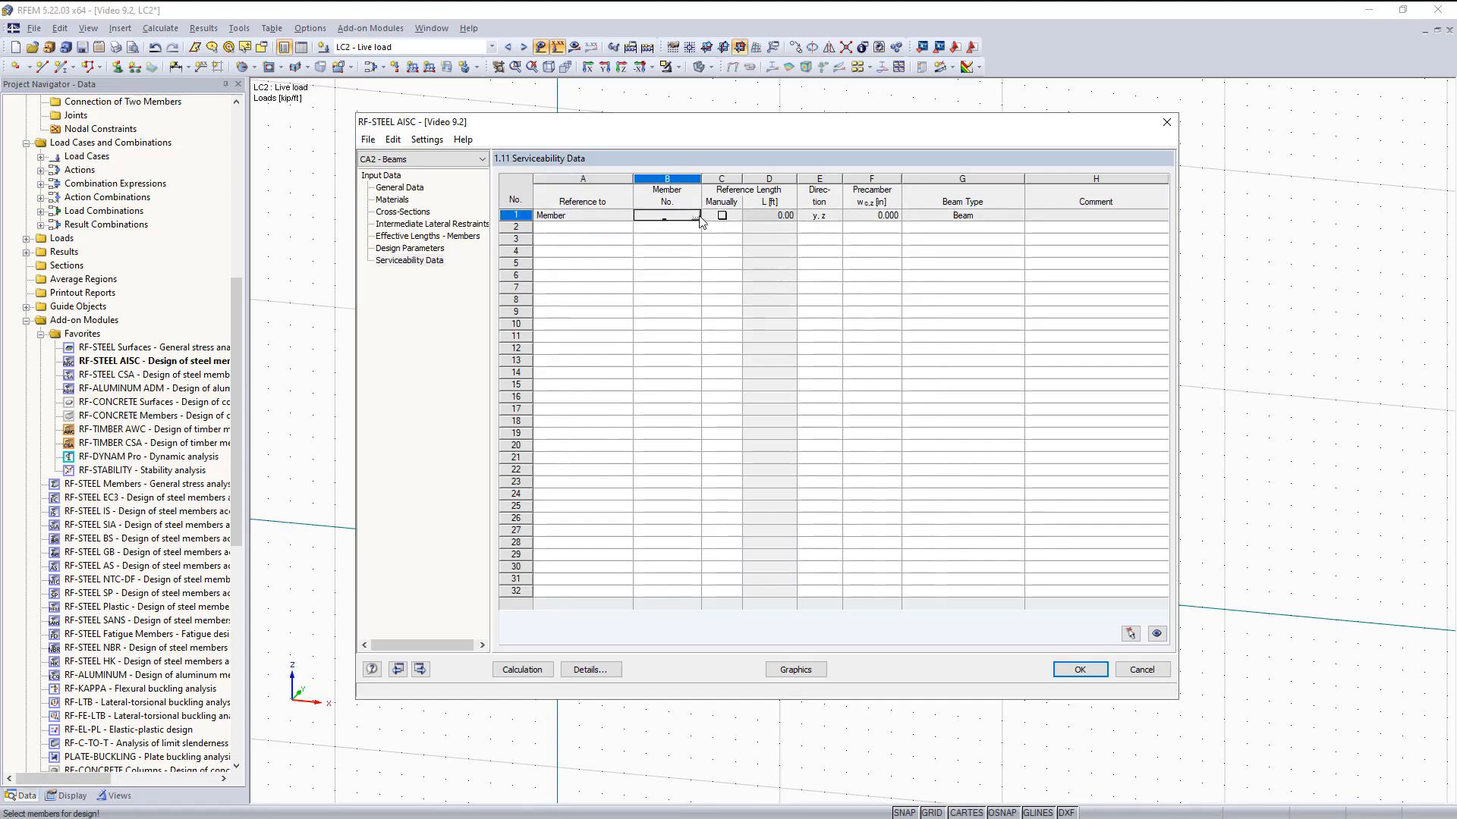
click(695, 215)
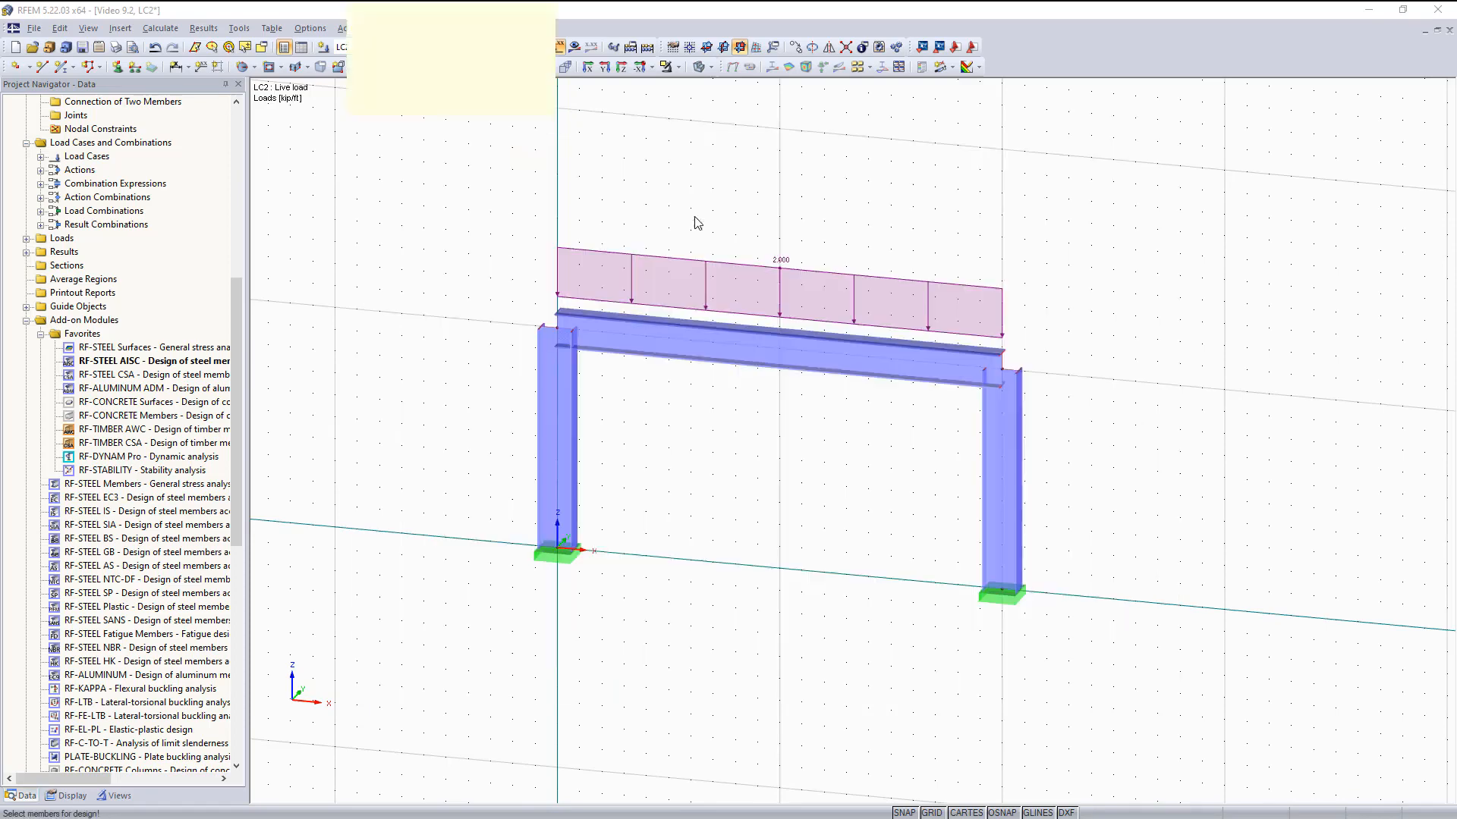
click(713, 322)
click(475, 98)
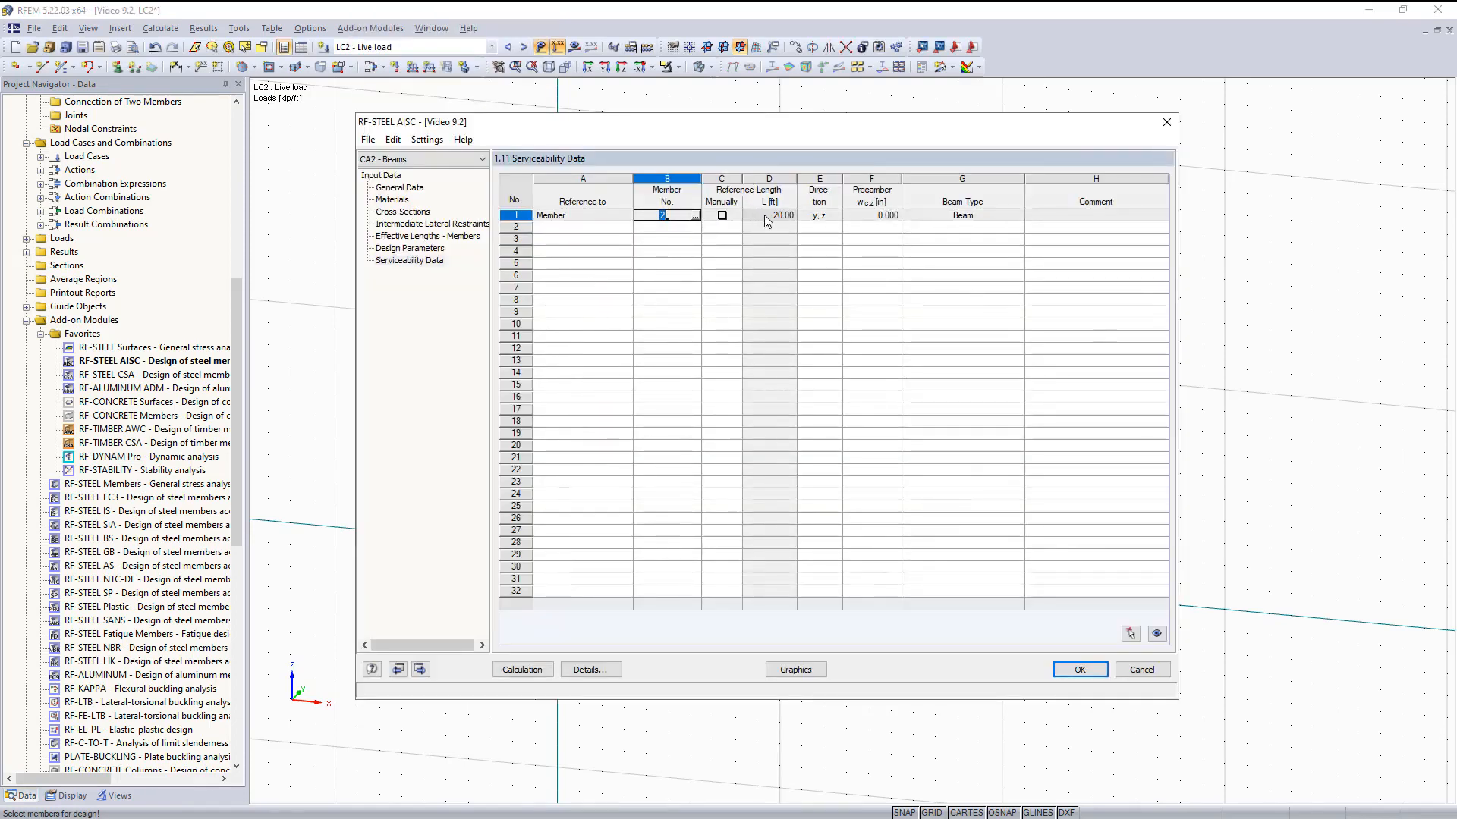
- Examine the manual reference length and beam type options of member 2's serviceability entry
click(721, 215)
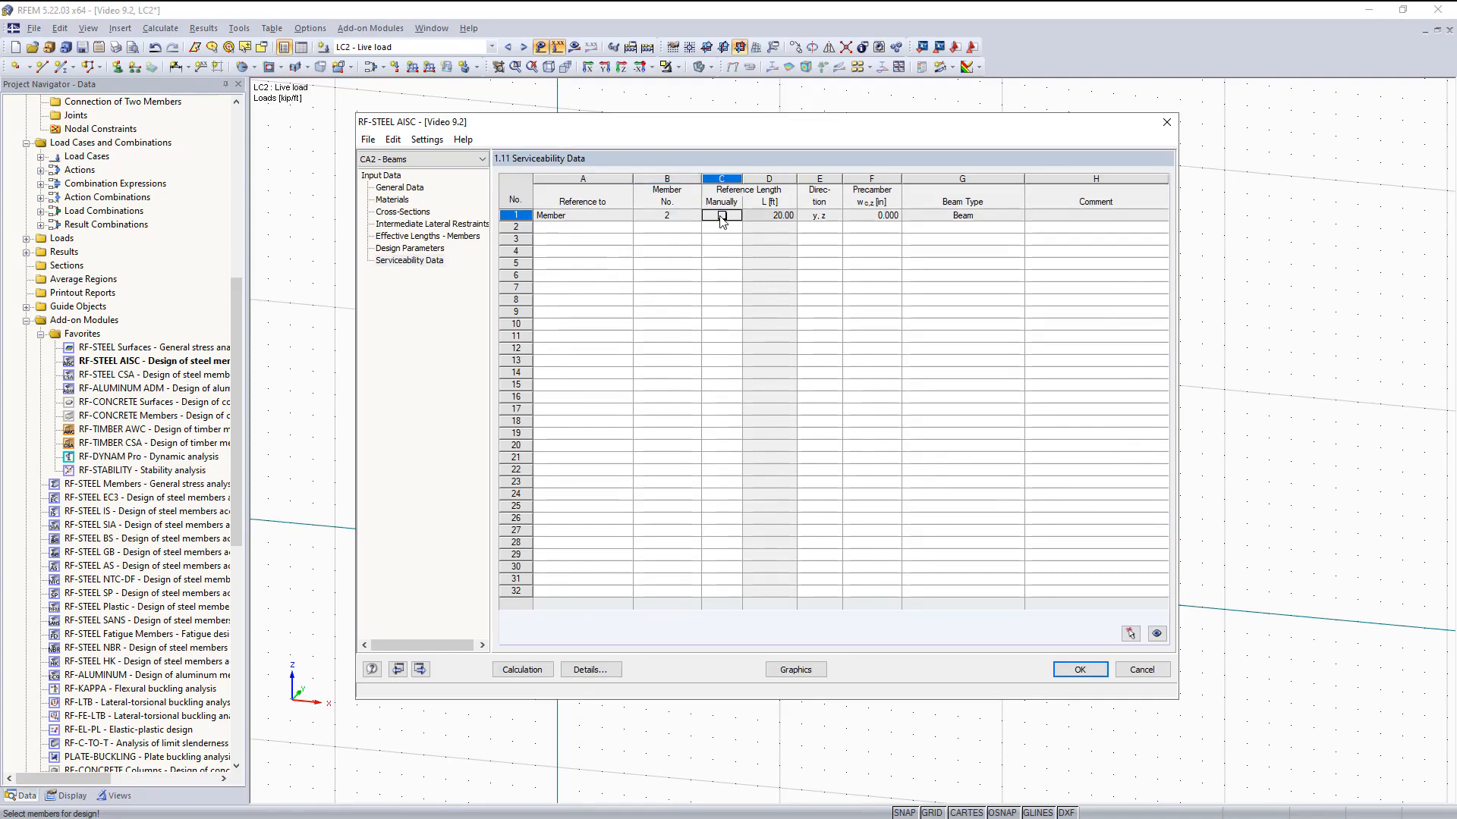
click(967, 215)
click(1018, 215)
click(1016, 216)
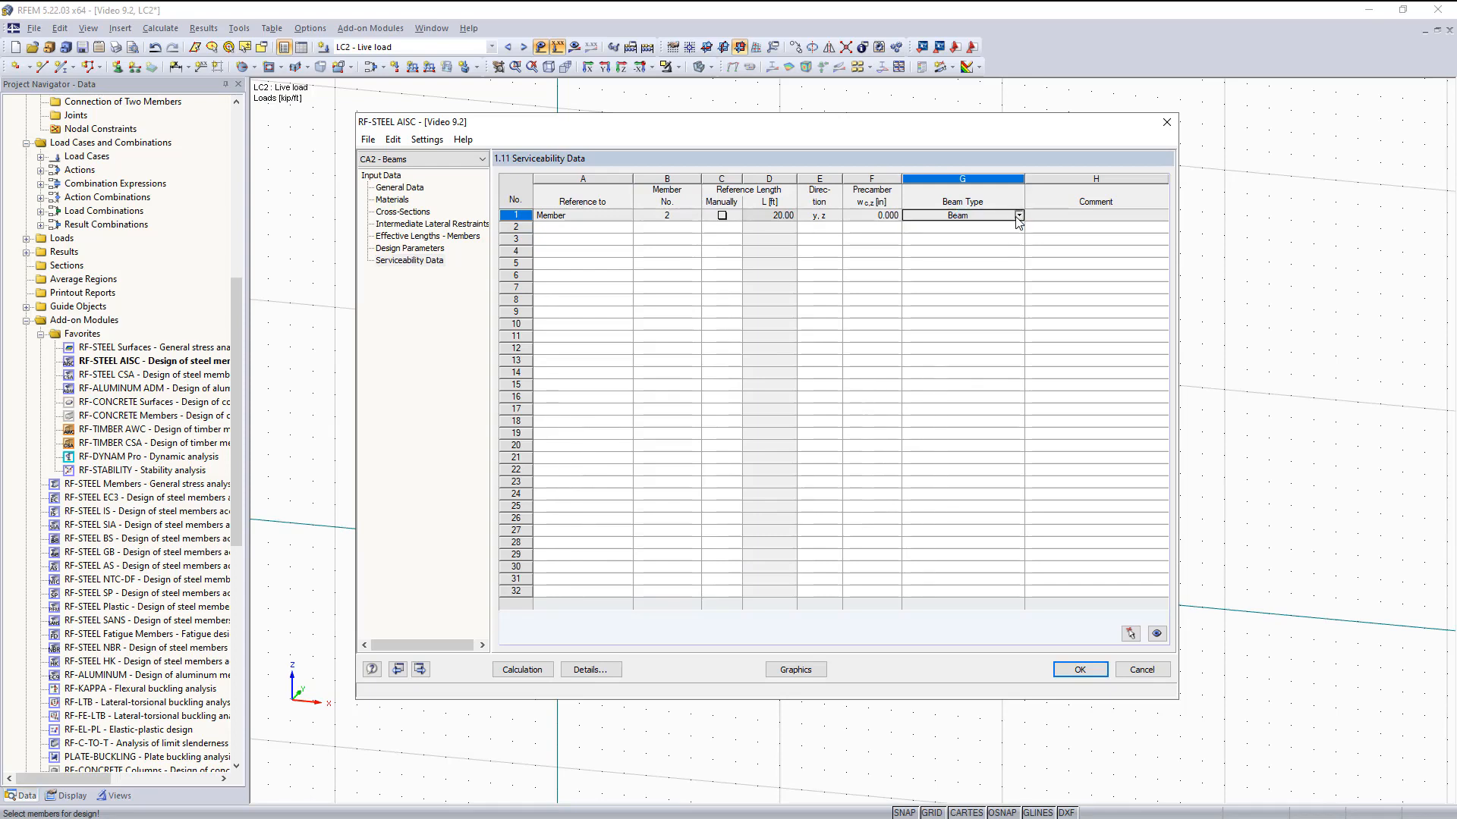
click(1016, 216)
click(1015, 218)
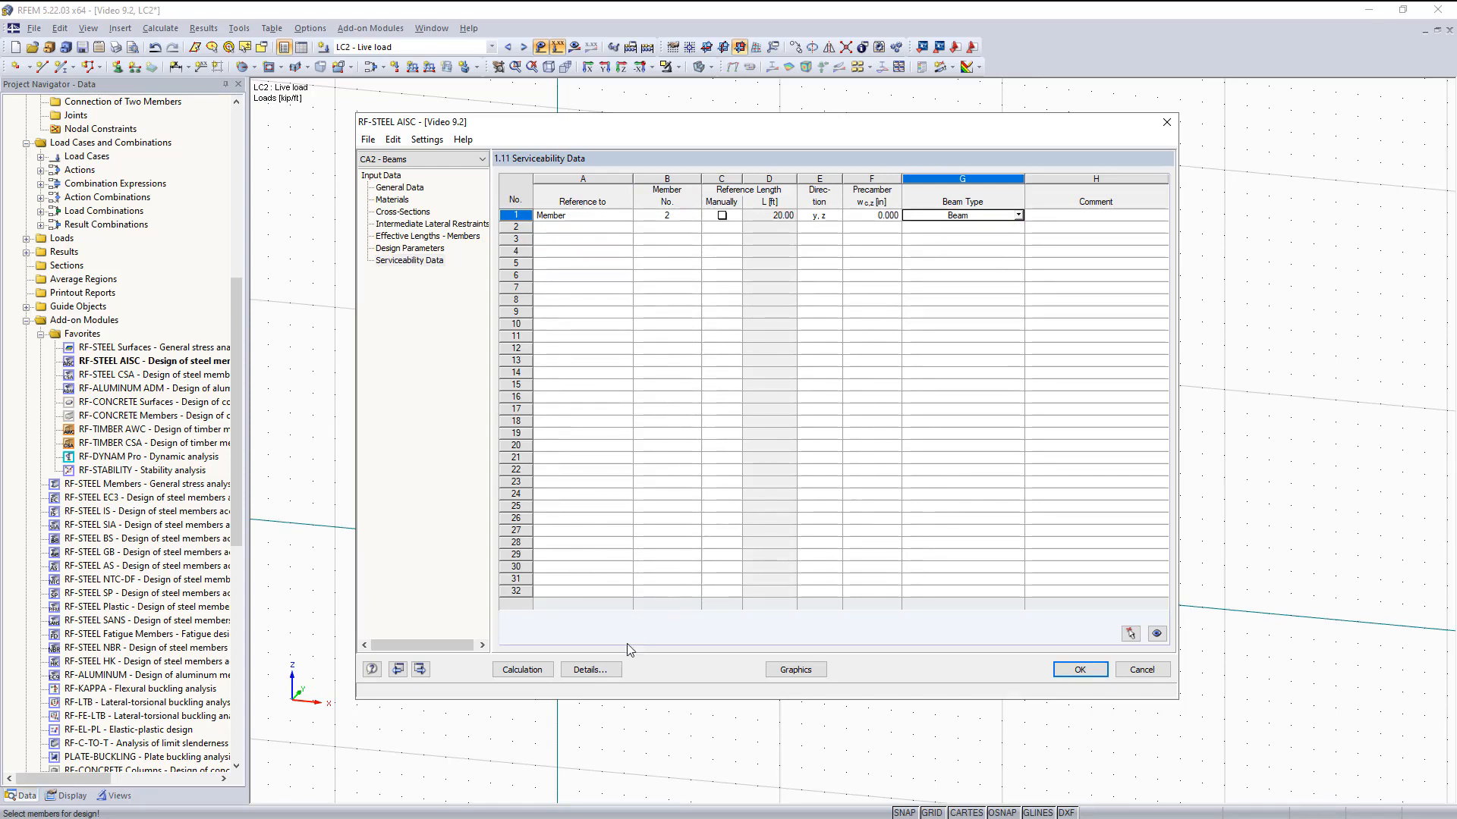
- Review the serviceability deflection limits in the ASD 2016 design details, and return to the case's general data
click(604, 673)
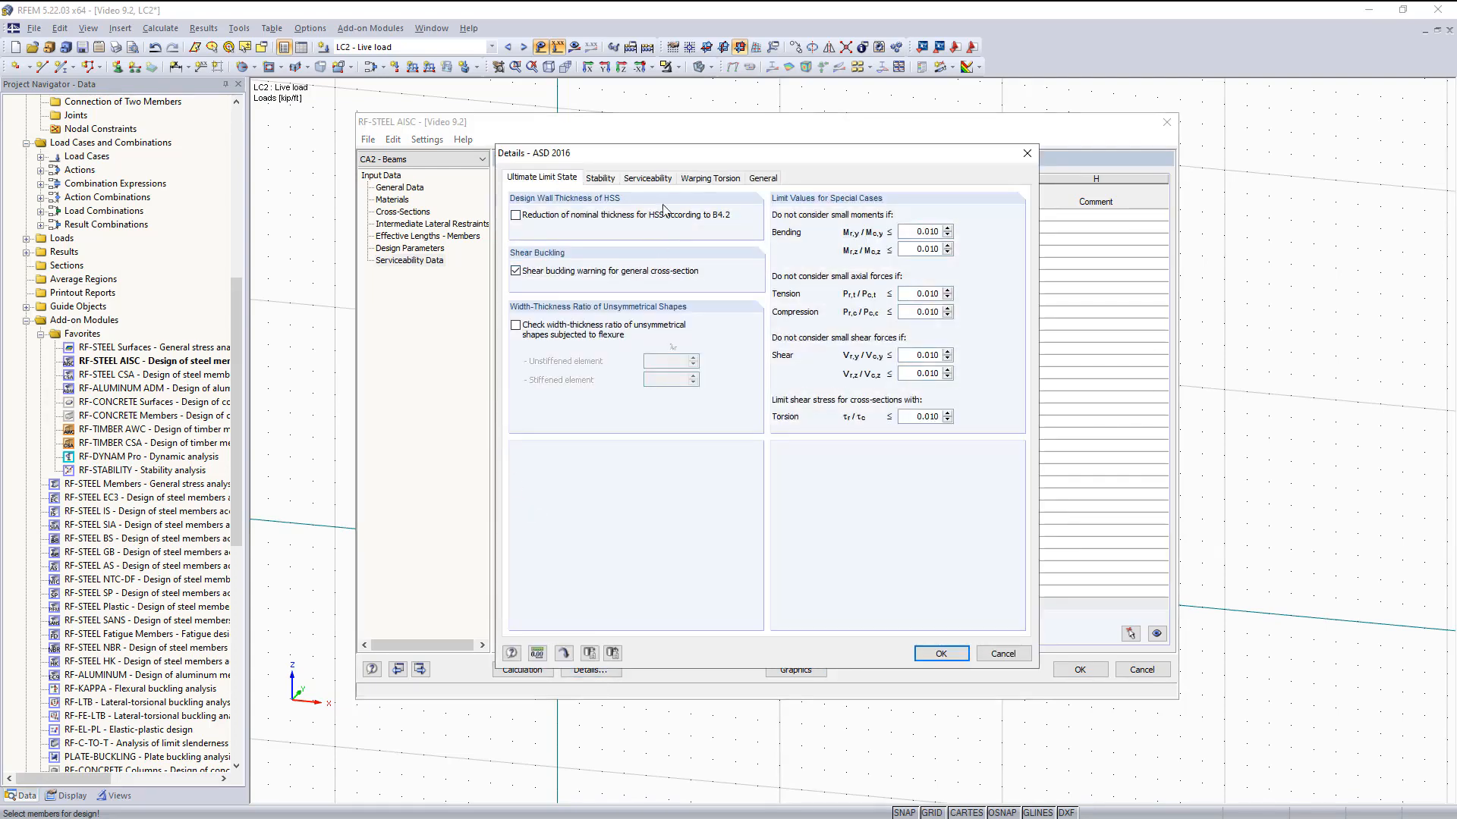
click(650, 177)
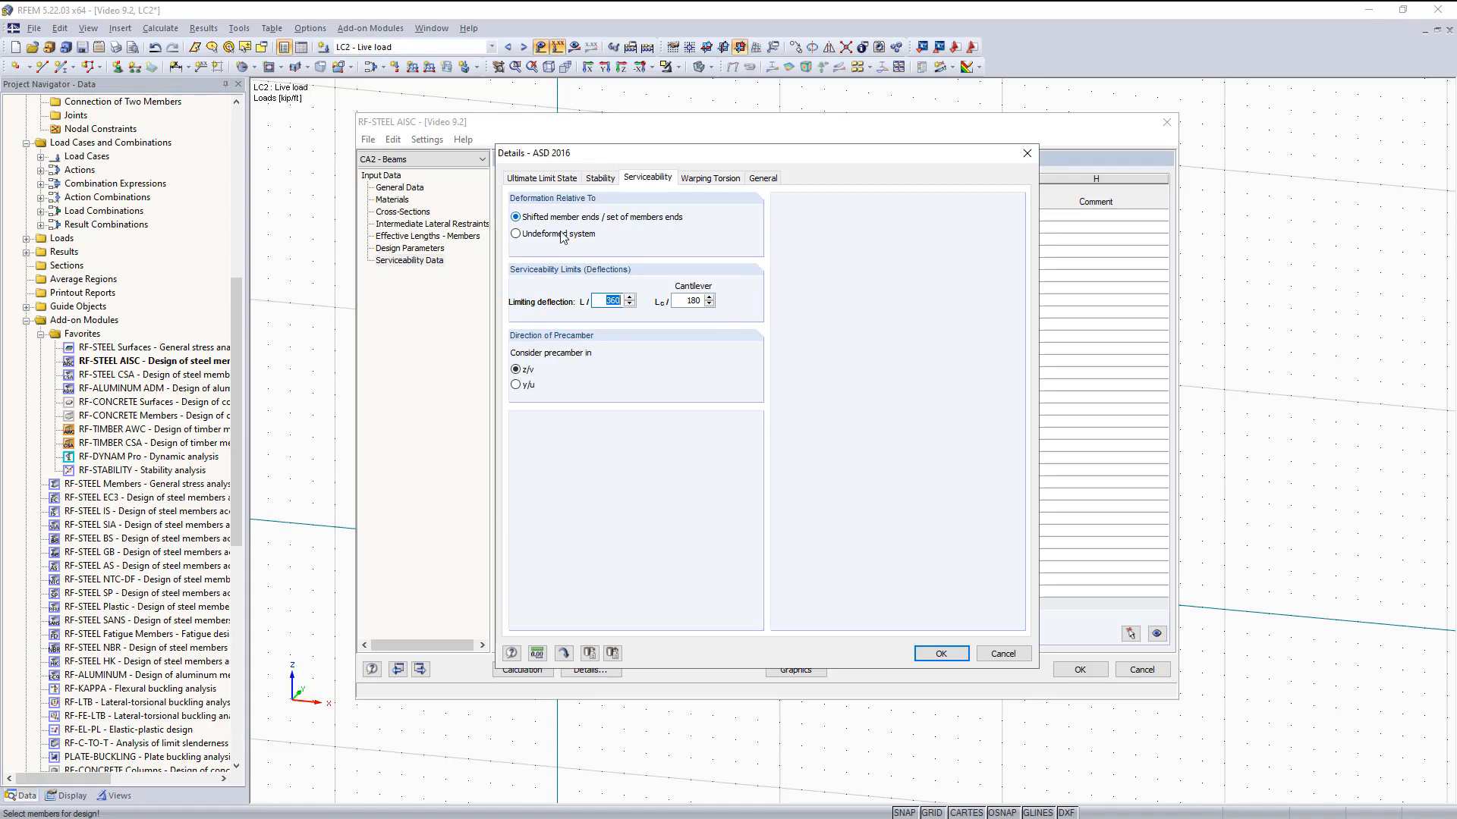
click(949, 651)
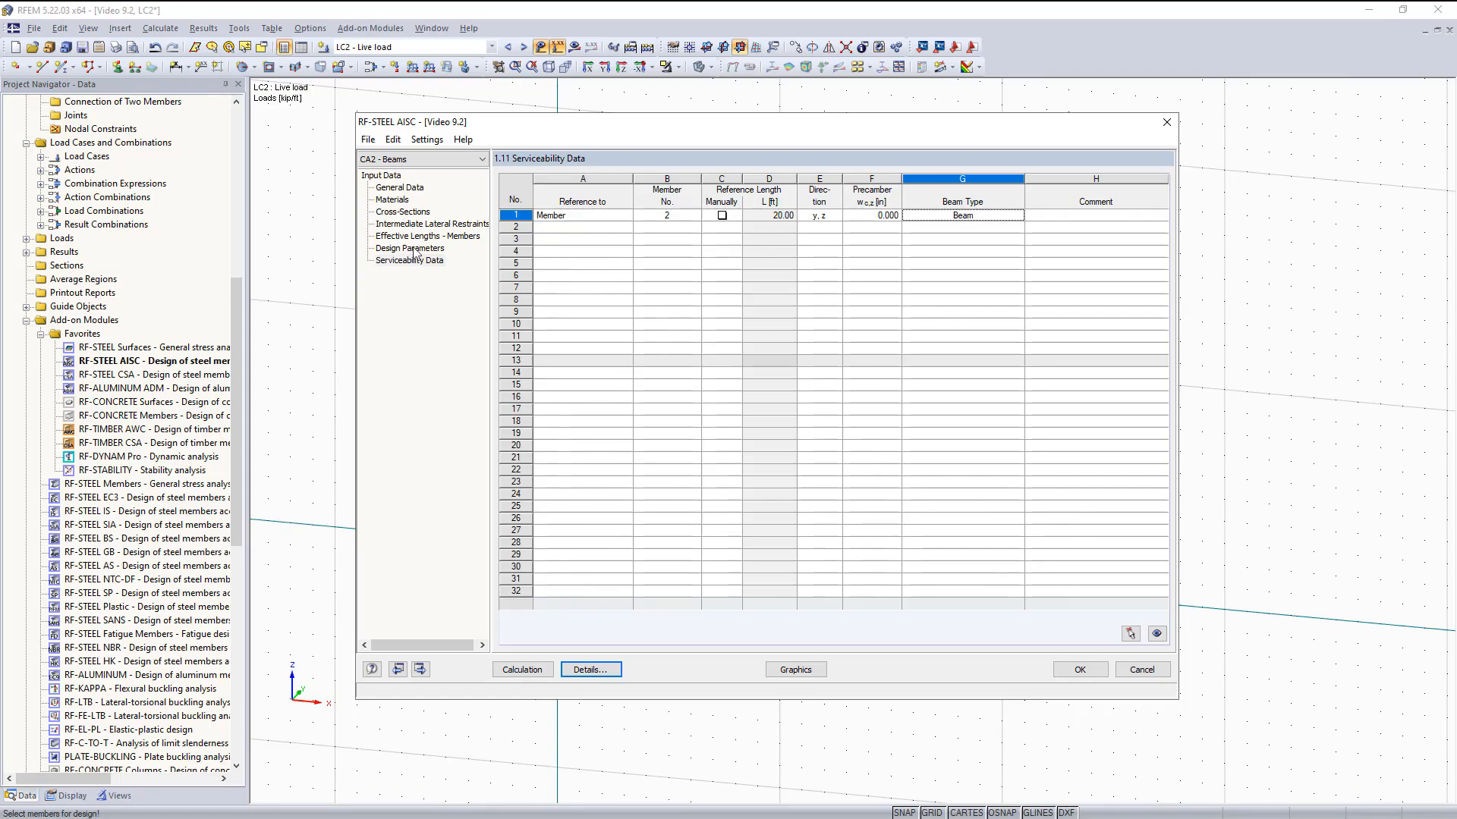
click(398, 187)
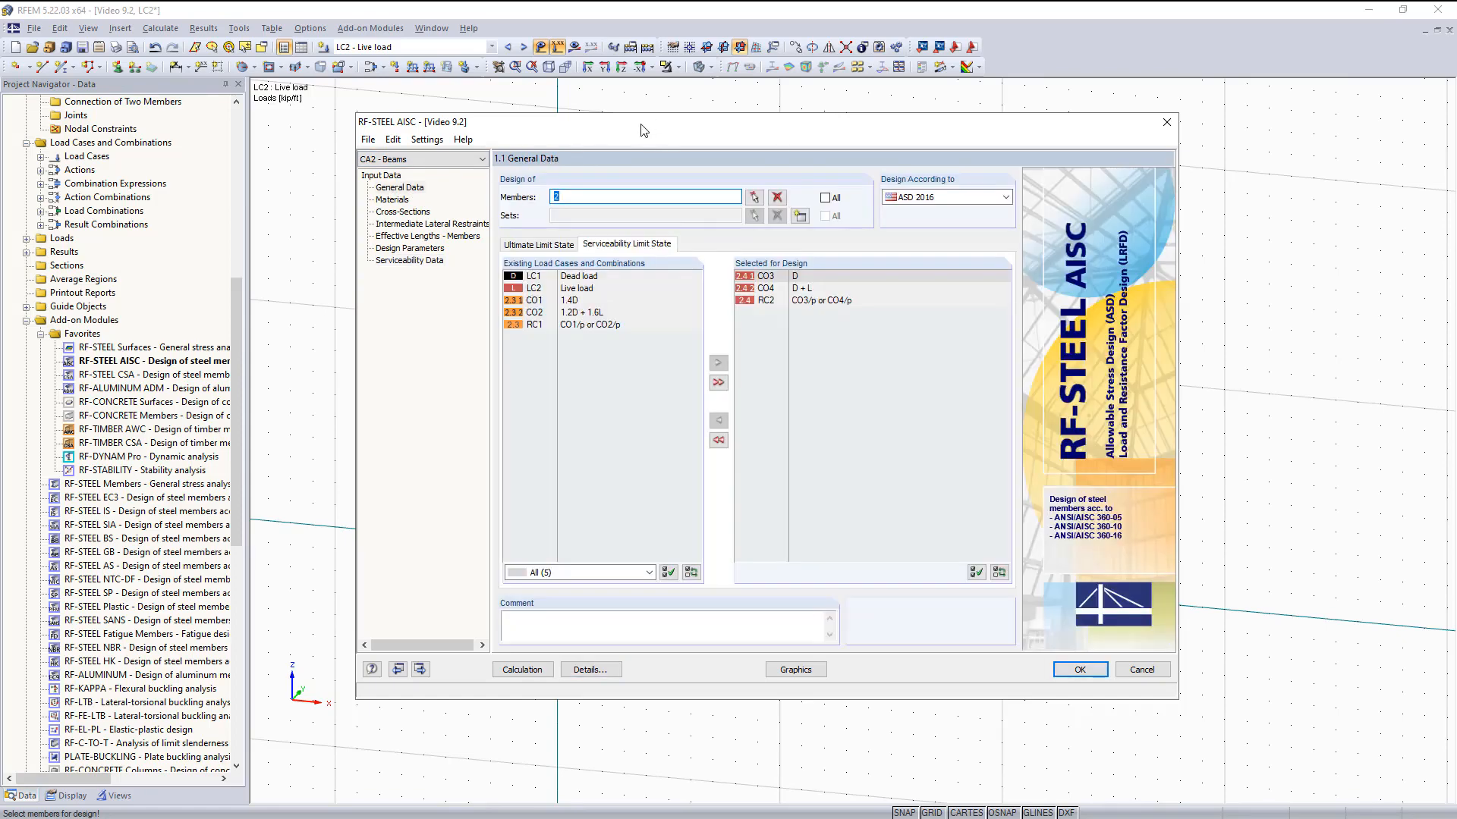